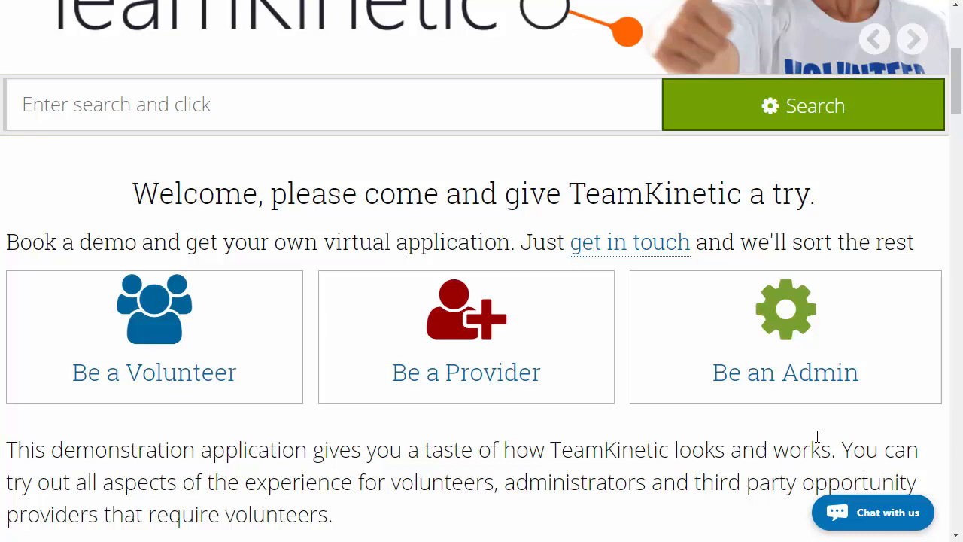
- Enter the demo site as an administrator and open the form for creating an opportunity provider
click(798, 324)
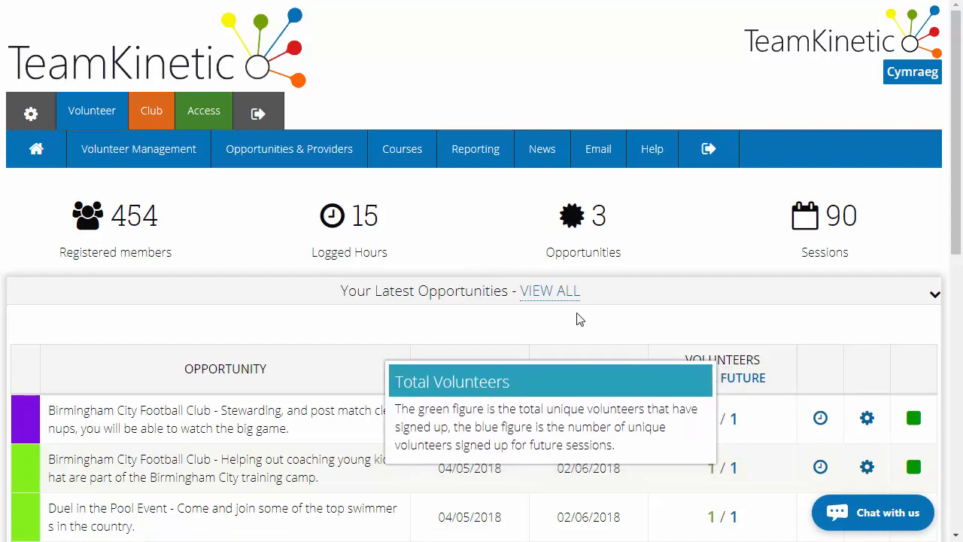
mouse_move(303, 141)
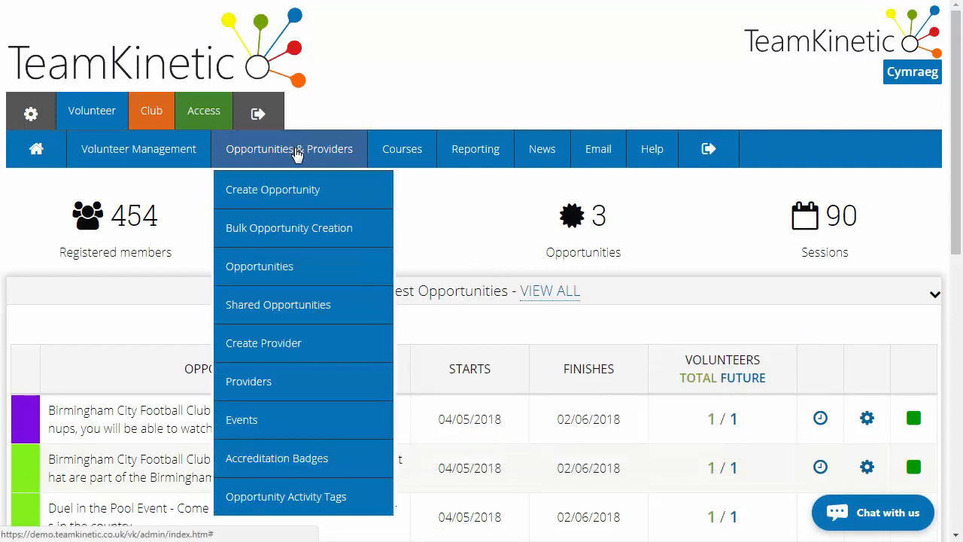
click(298, 347)
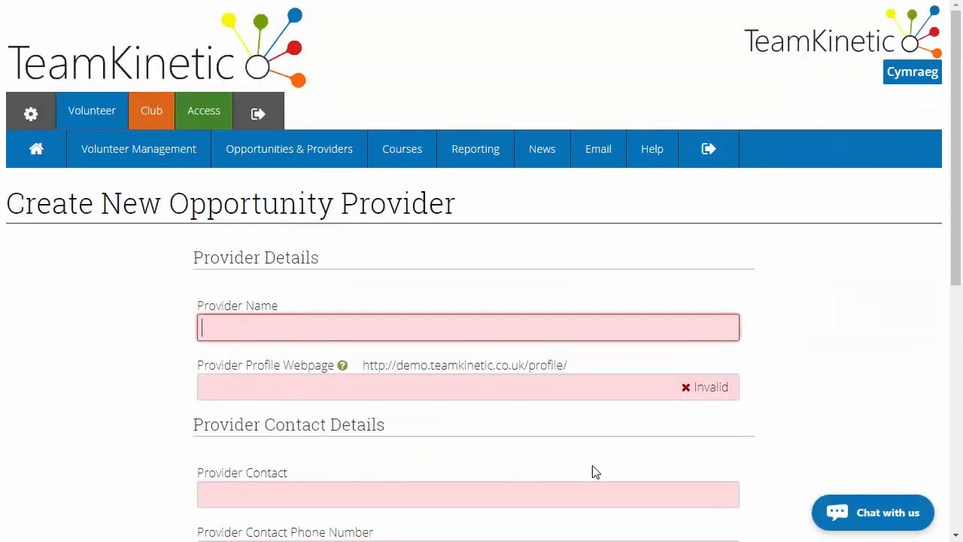
- Name the new provider "My Provider" and accept "MyProvider" as its profile webpage
click(453, 333)
text(My Provider)
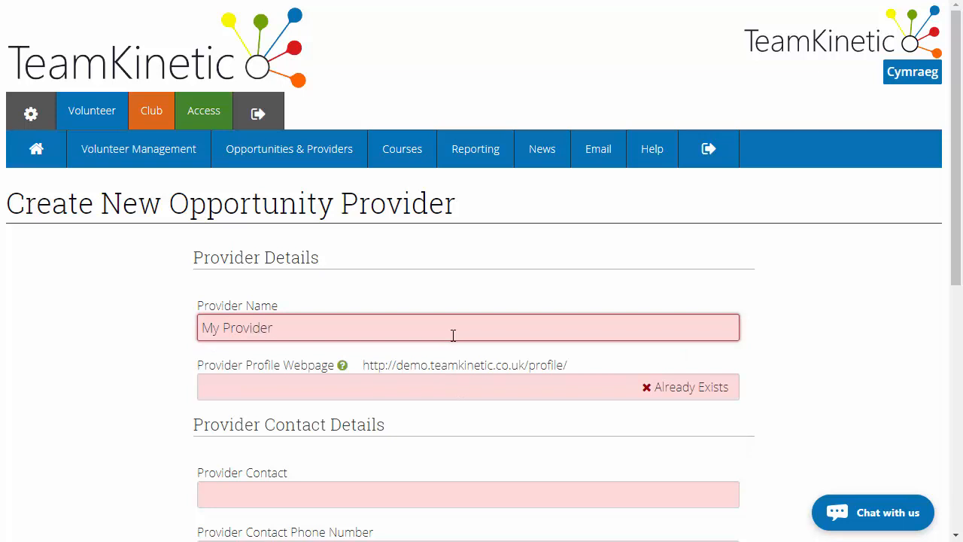
key(Tab)
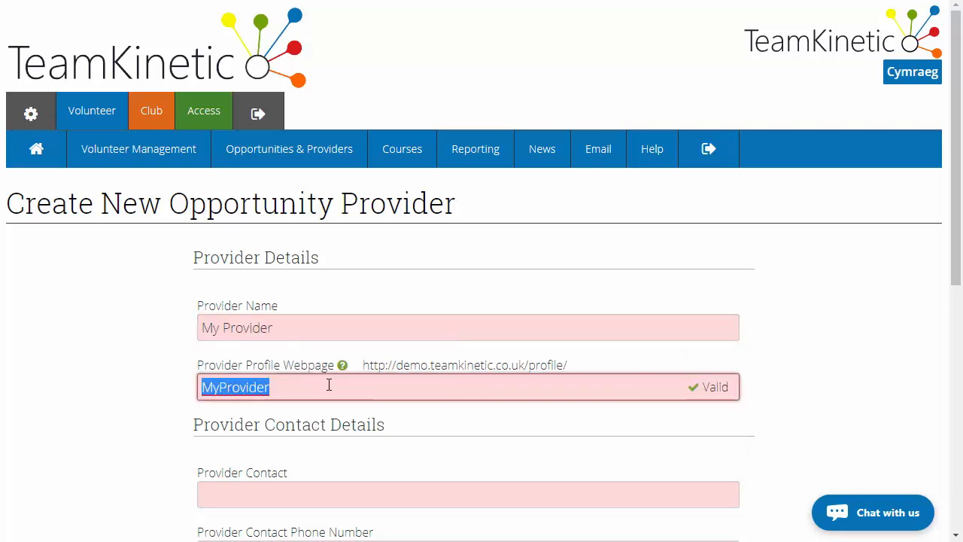
- Fill in the provider's contact name, contact phone number and e-mail address
scroll(316, 399, down, 1)
click(294, 414)
text(joe bloggs)
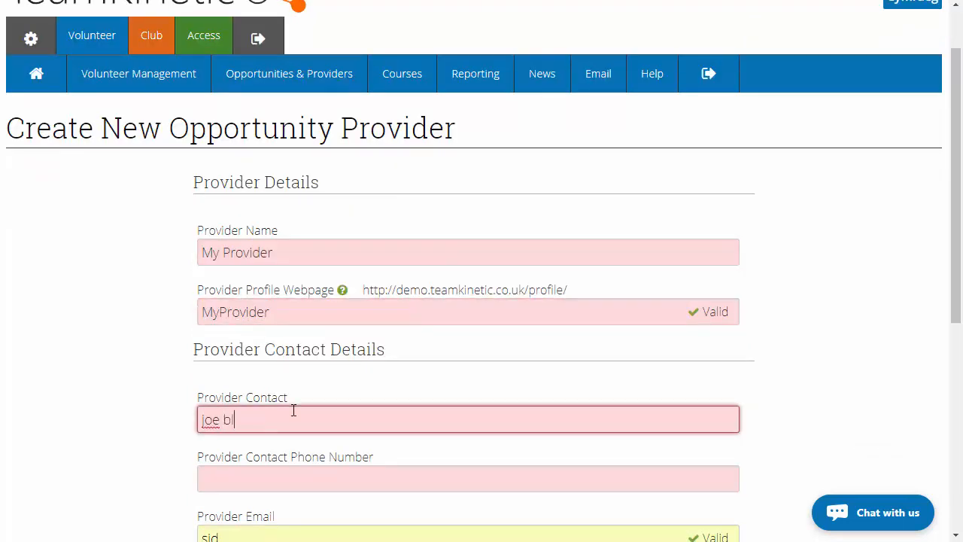
click(293, 486)
text(0123456789)
scroll(297, 475, down, 2)
key(Tab)
key(BackSpace)
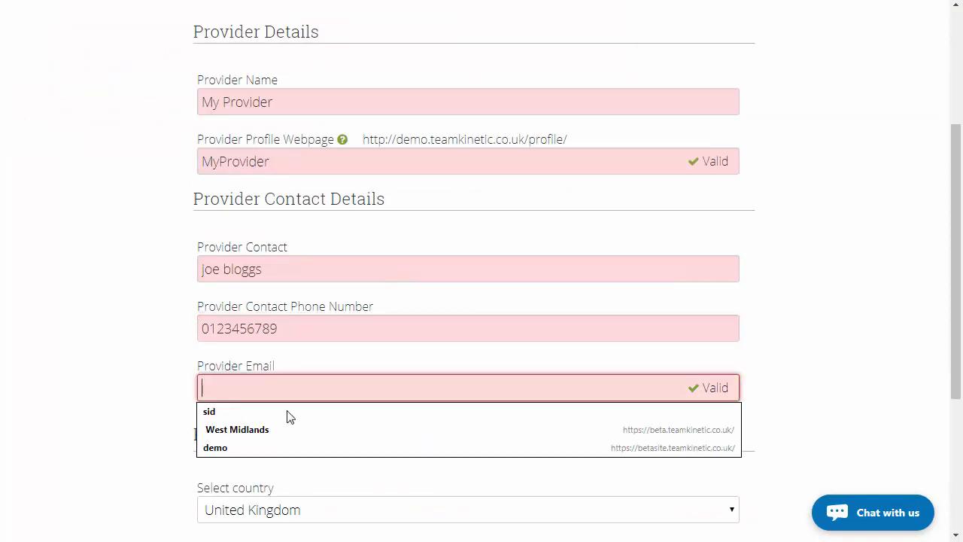
text(joe@email.com)
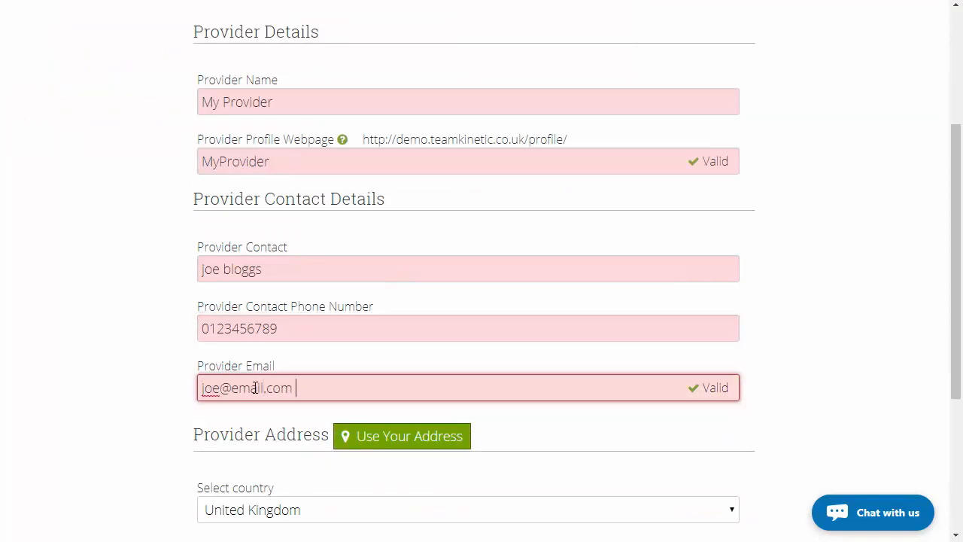
- Look up the provider's United Kingdom address from its postcode
scroll(318, 288, down, 3)
click(299, 339)
text(cv62fh)
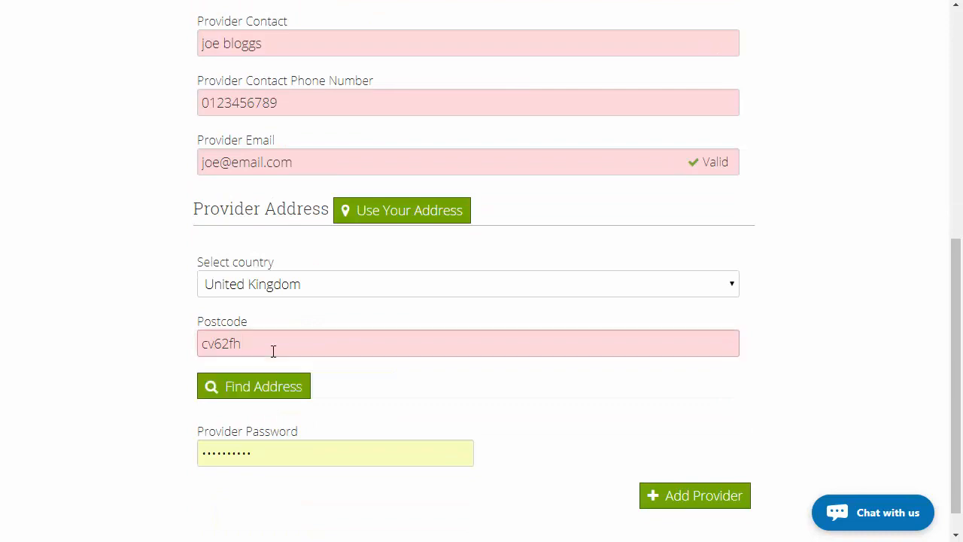
click(297, 385)
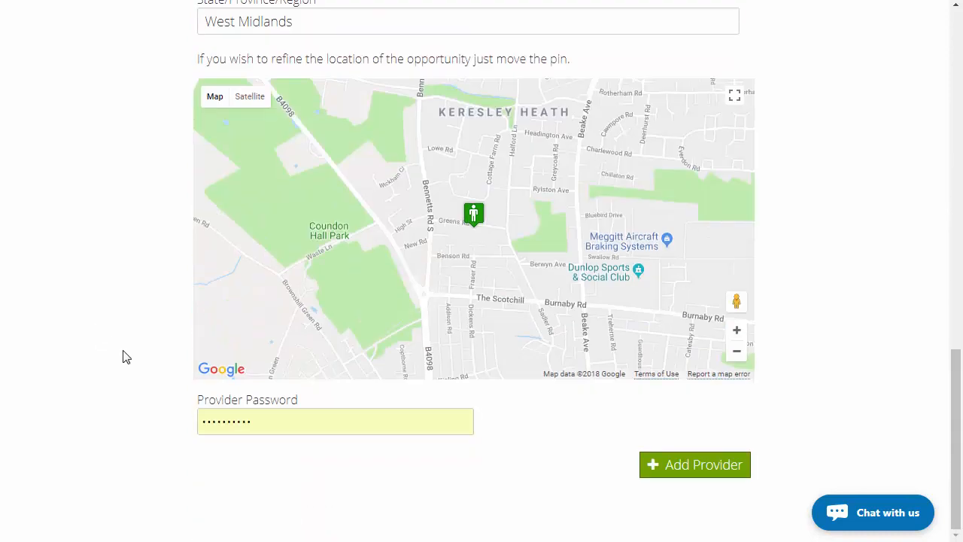
- Enter the provider password and add the provider
text(•••••••••)
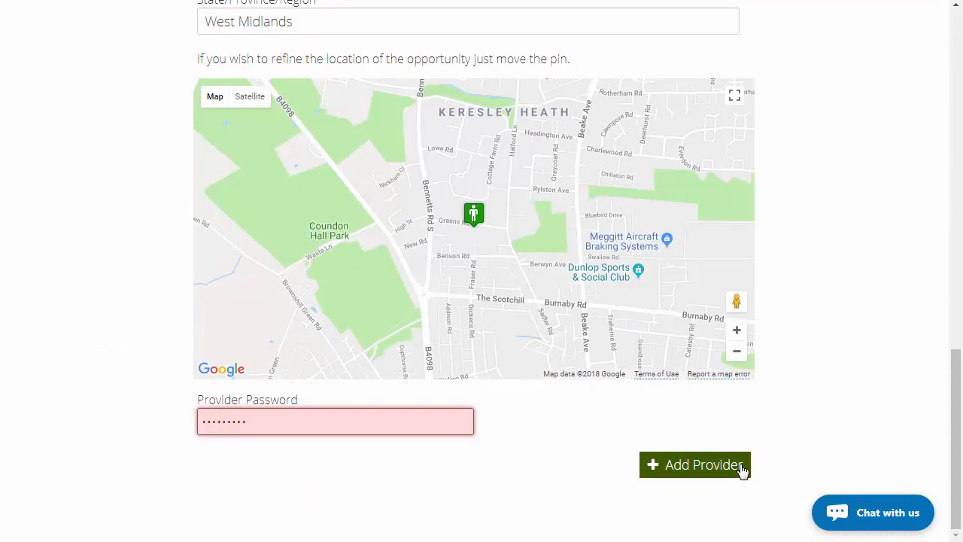
click(741, 468)
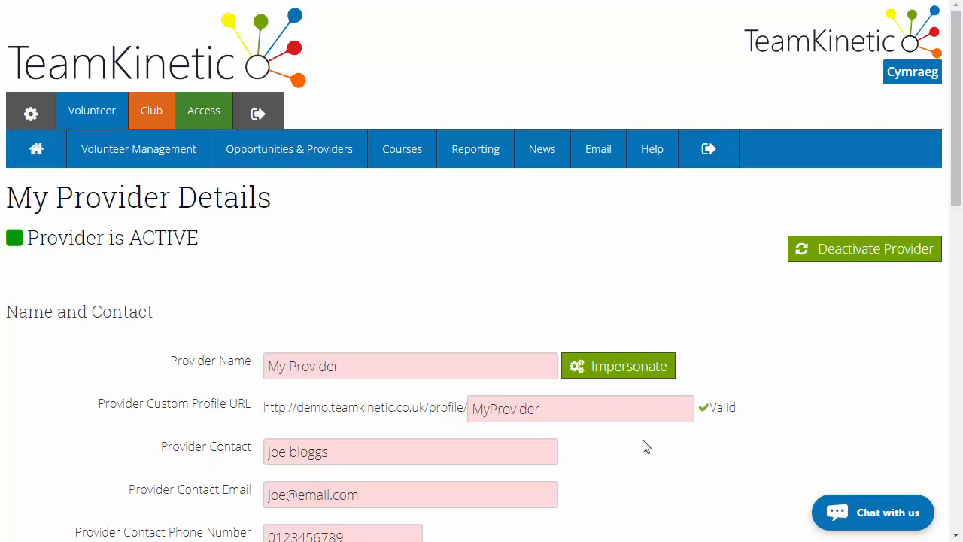
- Start a new opportunity and assign it to the provider My Provider
click(327, 164)
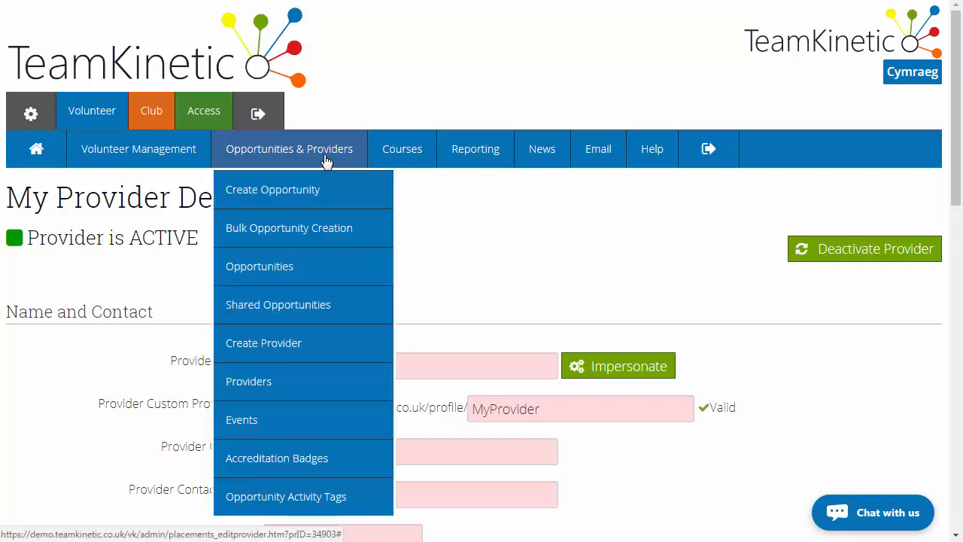
click(326, 207)
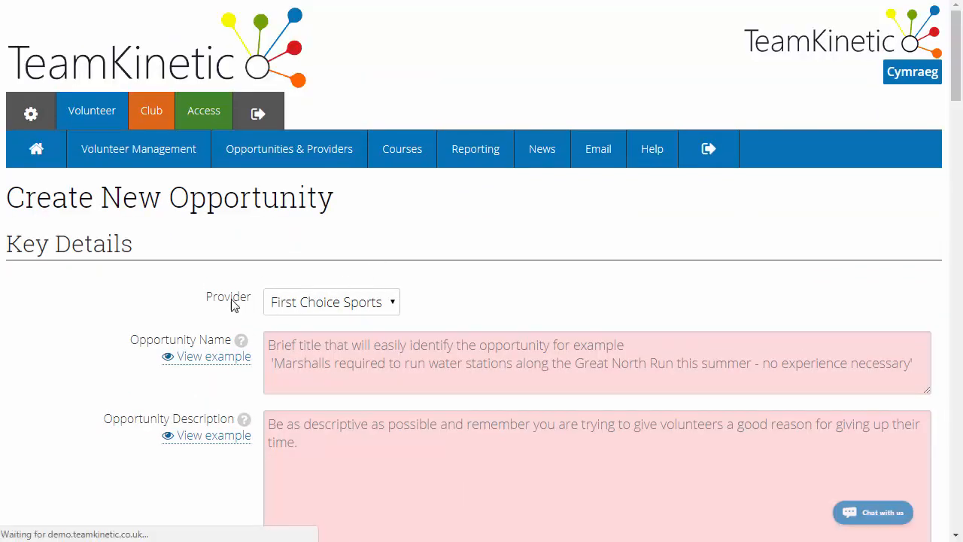
click(304, 309)
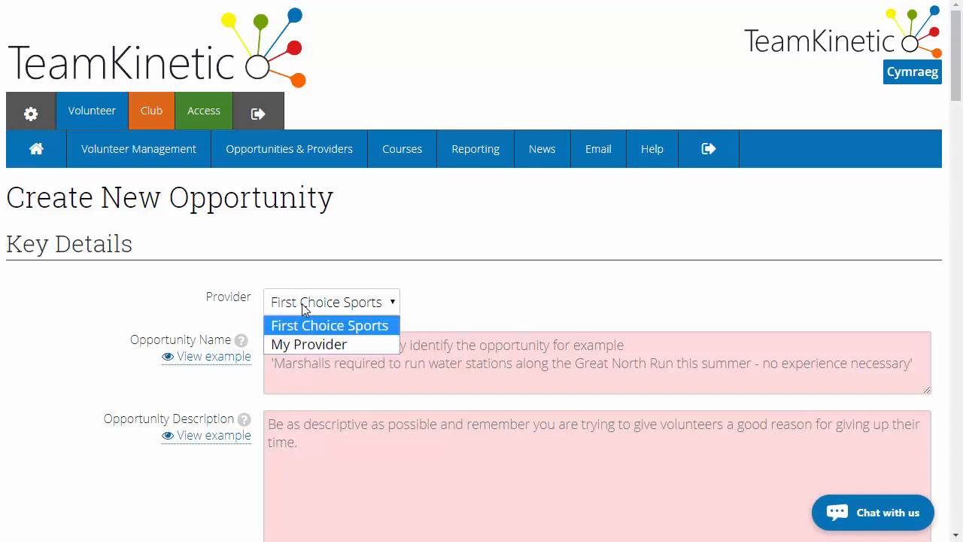
click(312, 343)
- Name the opportunity "Litter Picking"
click(316, 354)
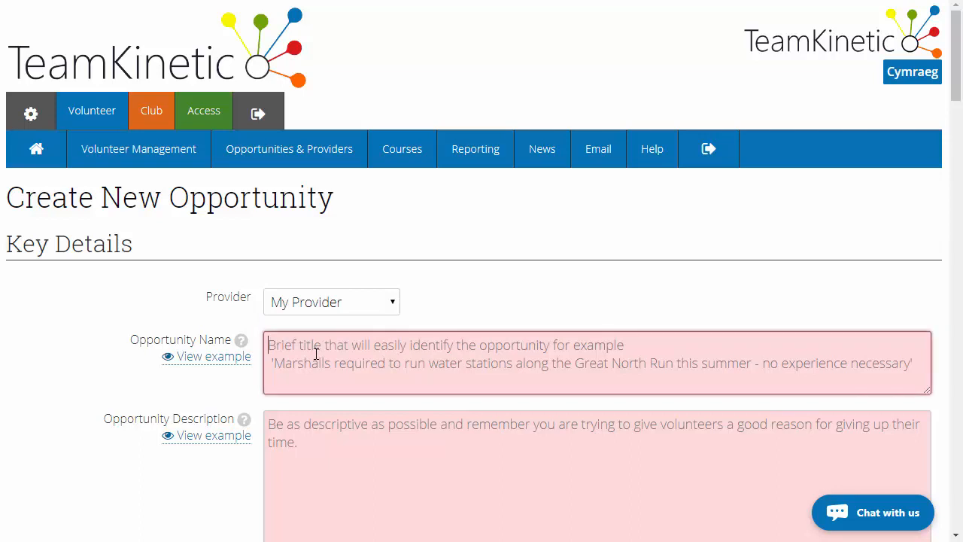
text(Lit)
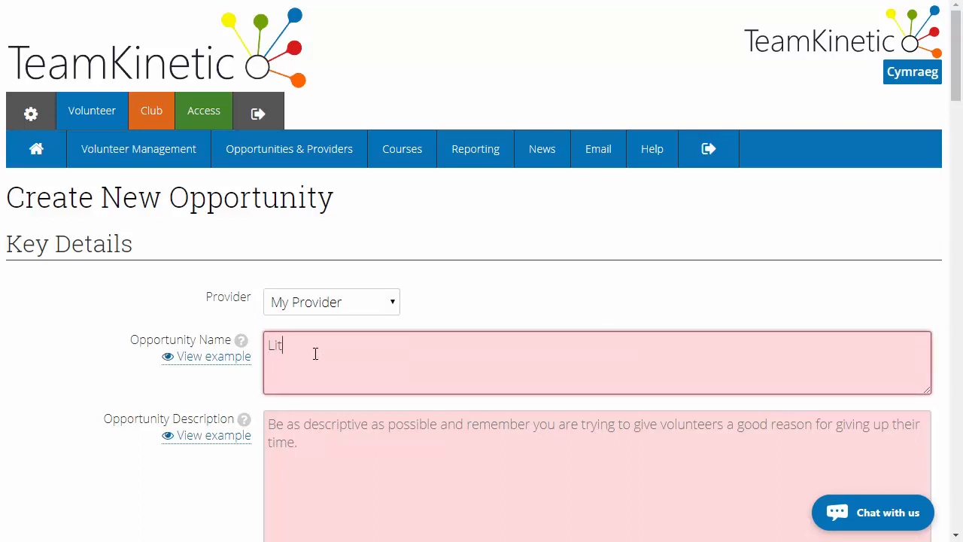
text(ter Picking)
- Enter "Cleaning up the park" as the opportunity description
click(309, 443)
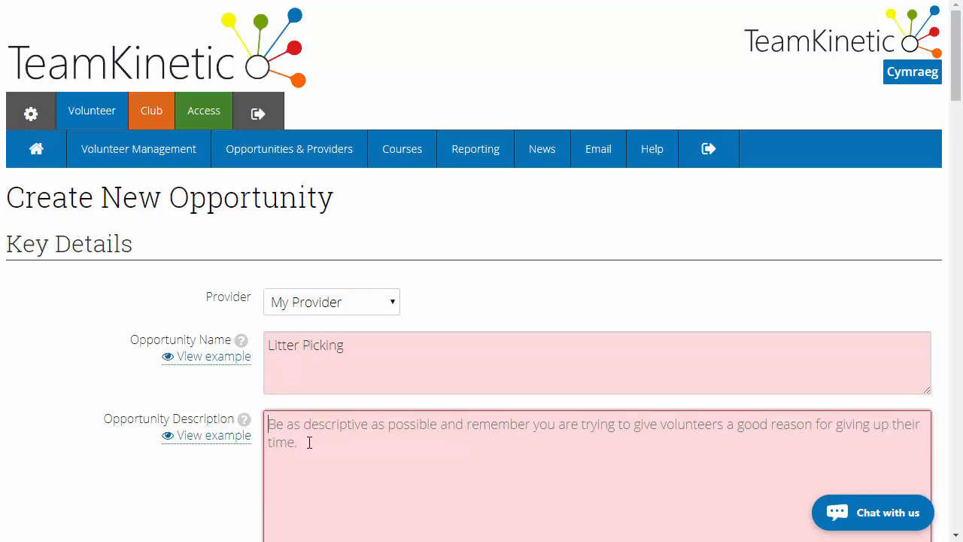
text(C)
key(BackSpace)
text(C)
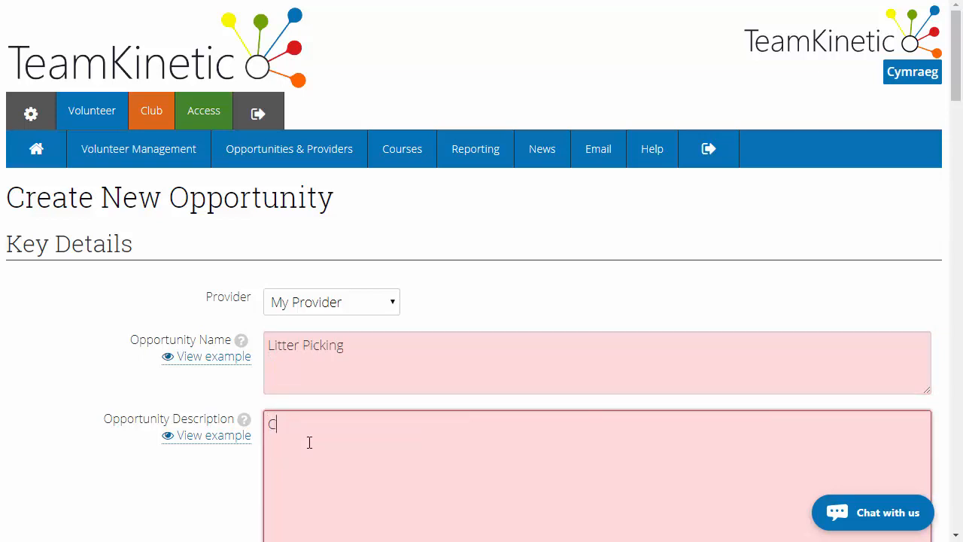
text(leaning up the park)
- Add the activity tag "garbage" to the opportunity
scroll(311, 407, down, 5)
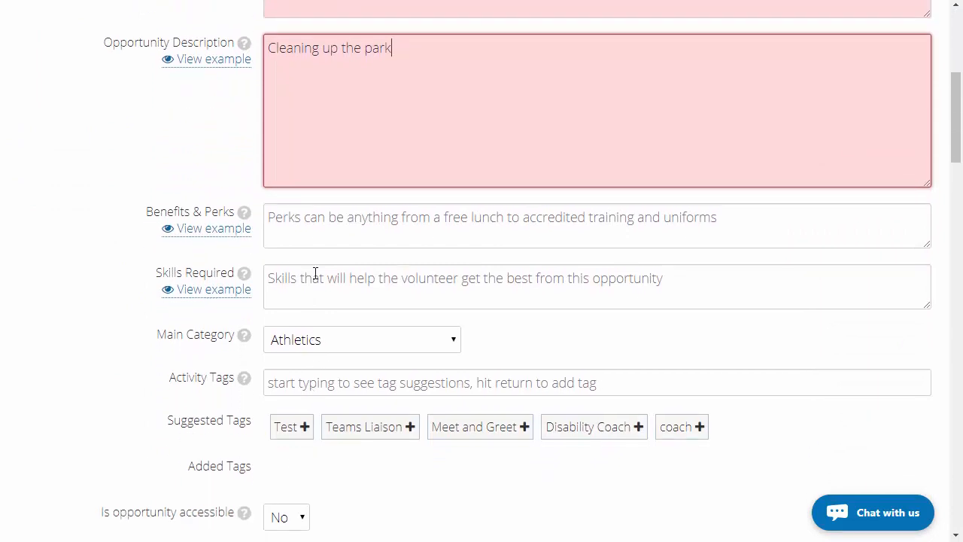
scroll(311, 334, down, 1)
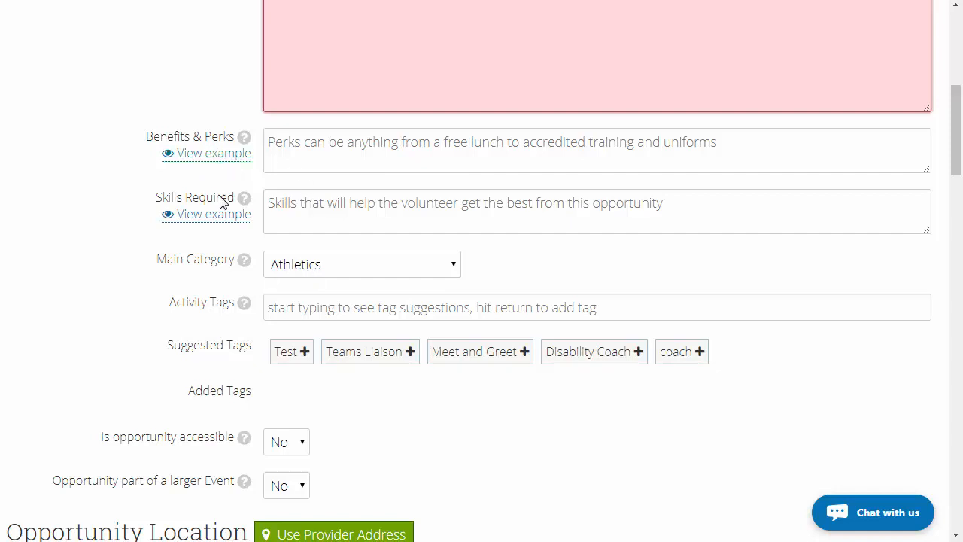
scroll(279, 271, down, 1)
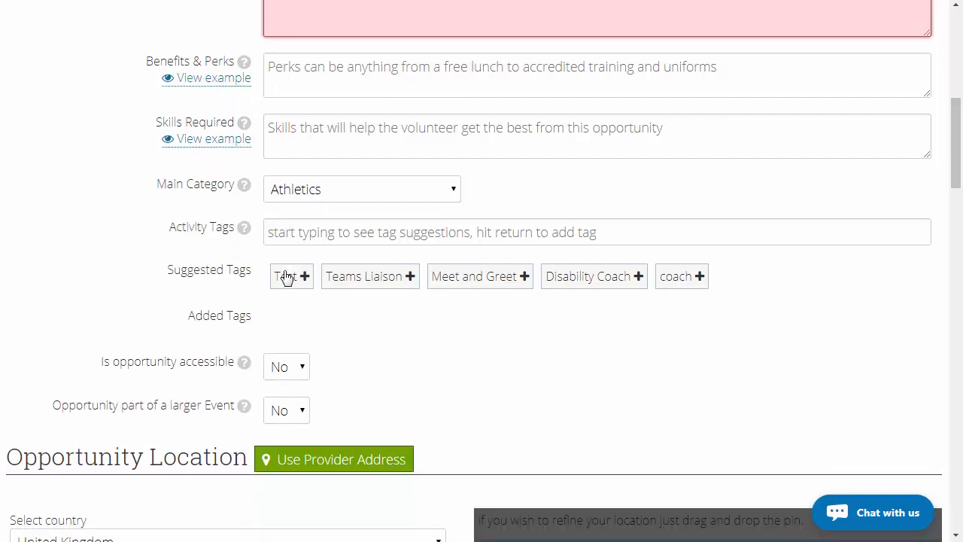
scroll(286, 276, down, 1)
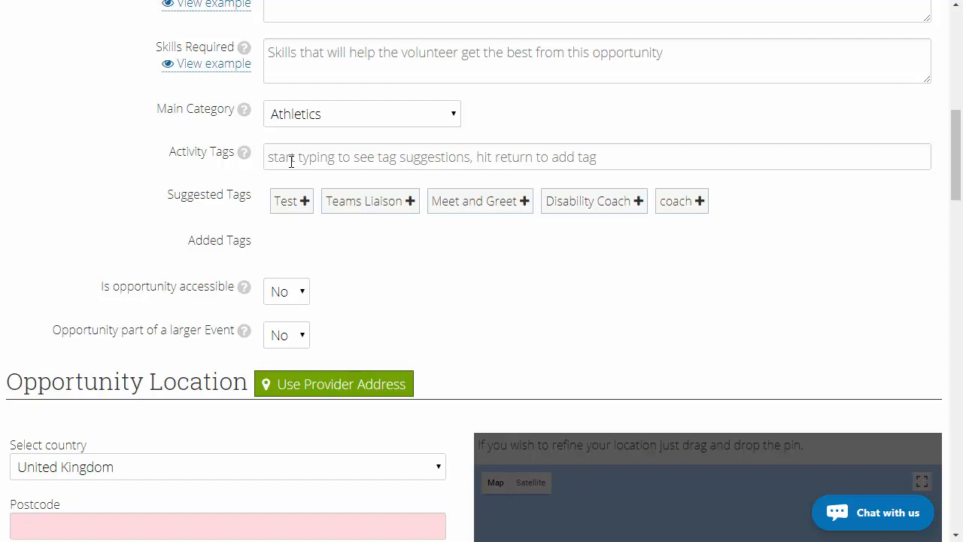
scroll(291, 162, up, 5)
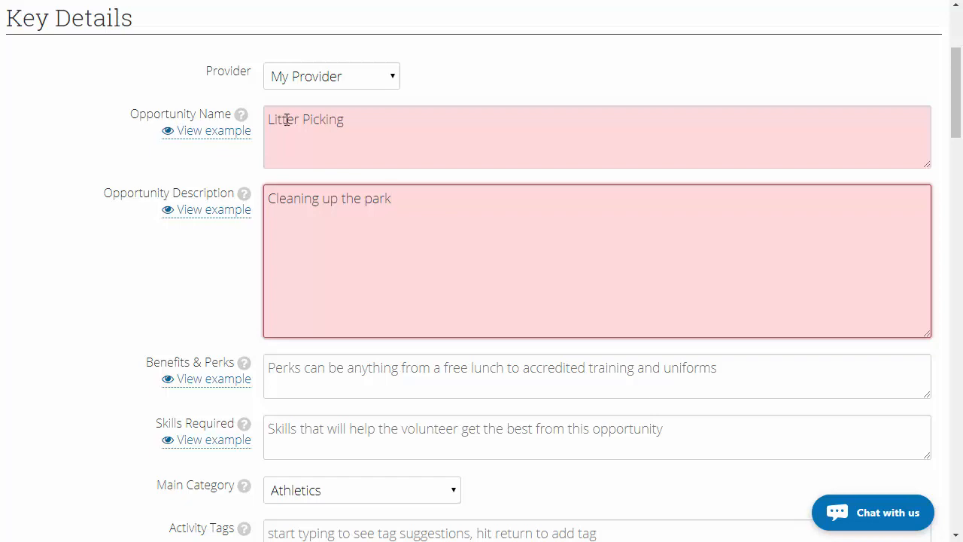
scroll(328, 238, down, 5)
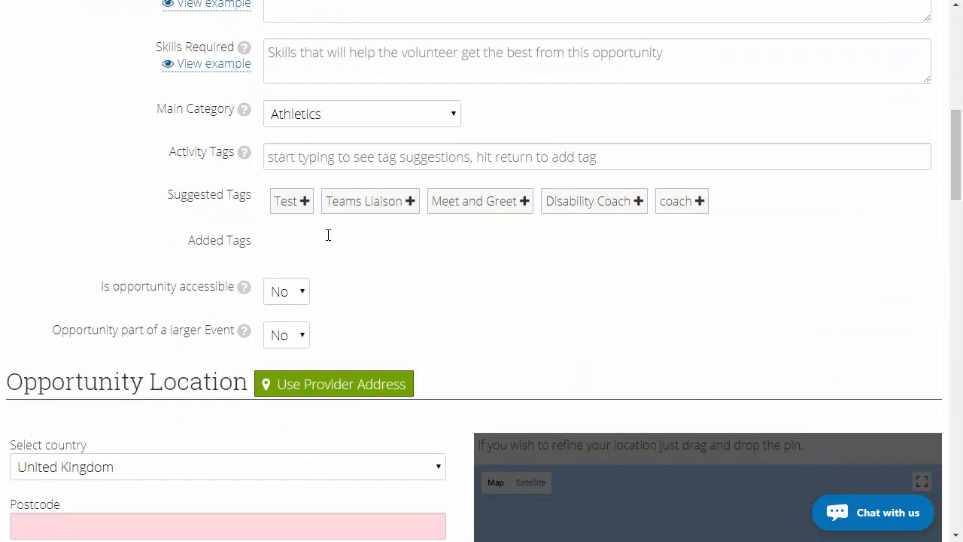
scroll(323, 226, up, 1)
click(301, 232)
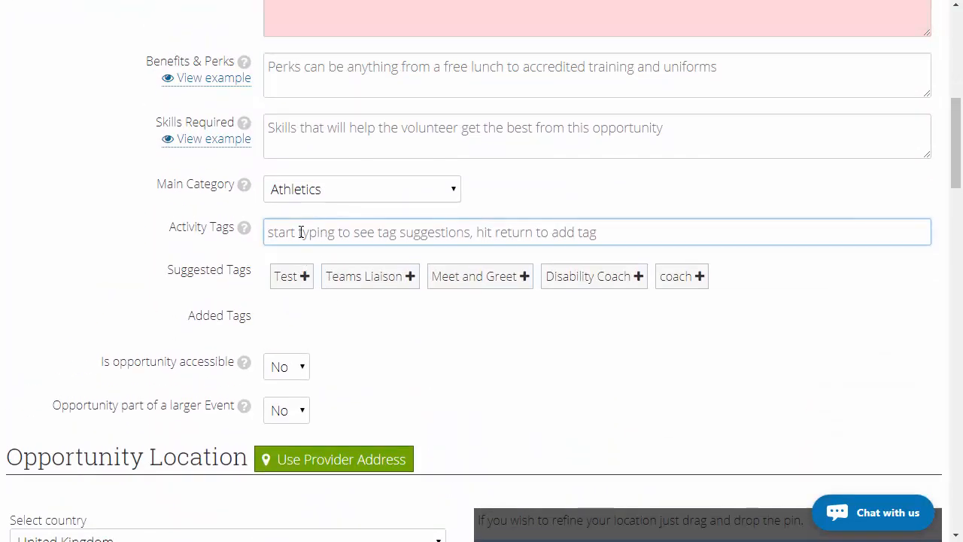
text(garbage)
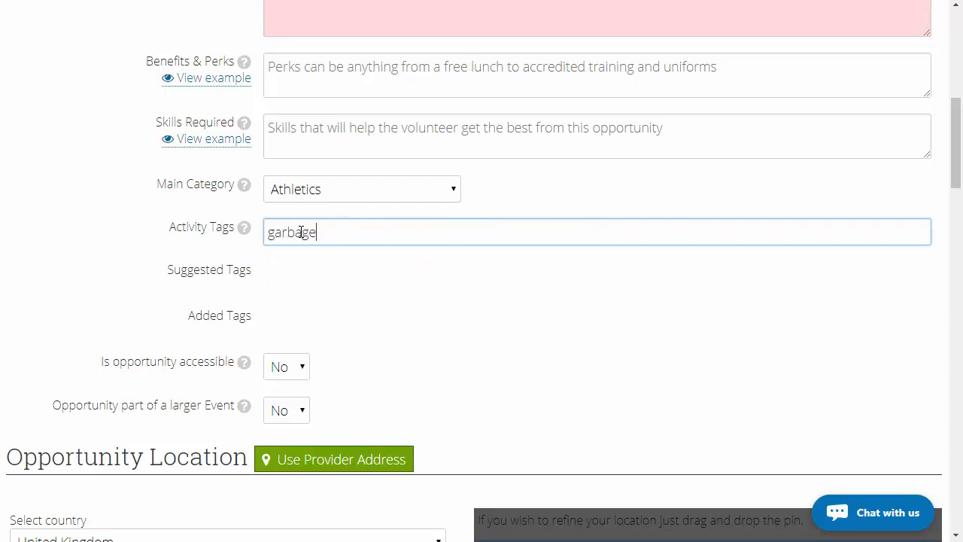
key(Return)
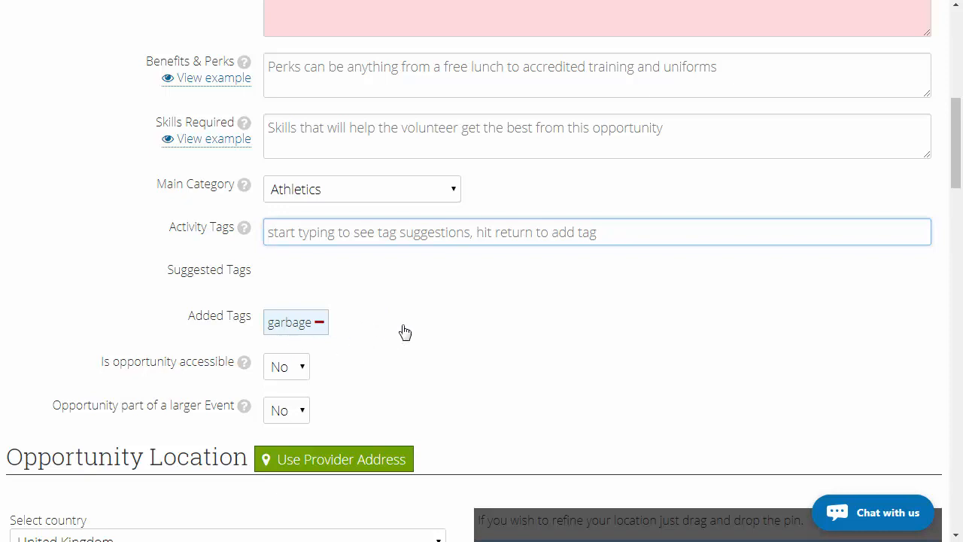
- Set the opportunity location to the provider's address
scroll(403, 330, down, 4)
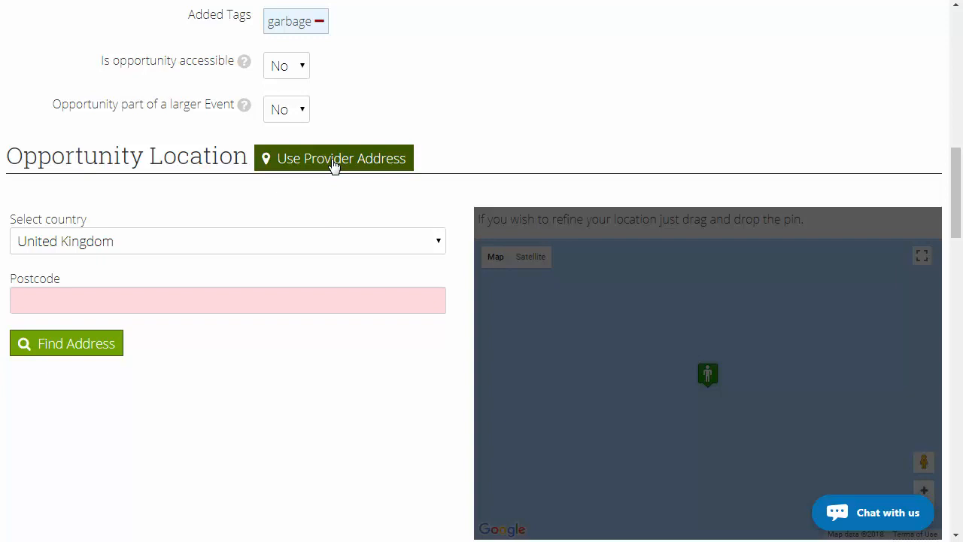
click(335, 160)
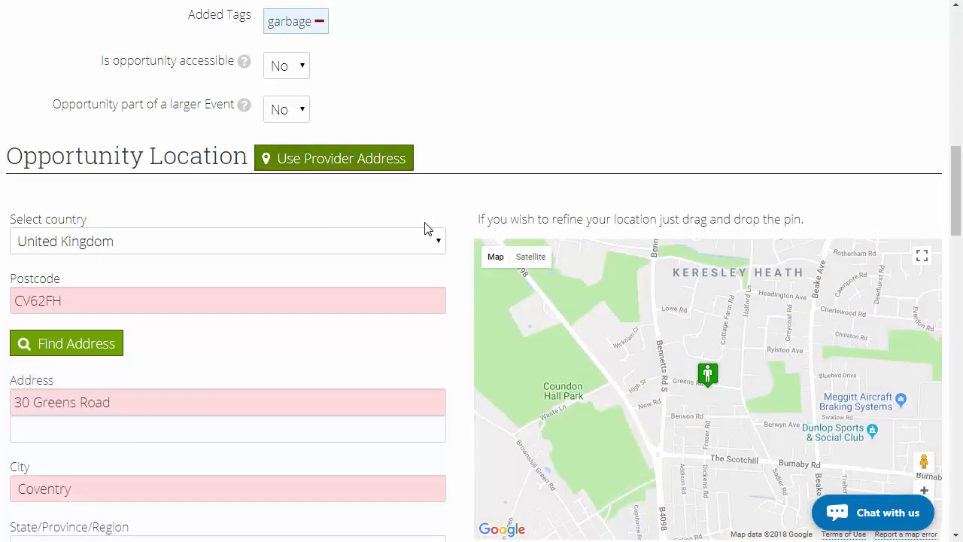
- Review the opportunity's travel information, expenses, files and documents, joining options and joining restrictions
scroll(423, 228, down, 4)
scroll(423, 228, down, 2)
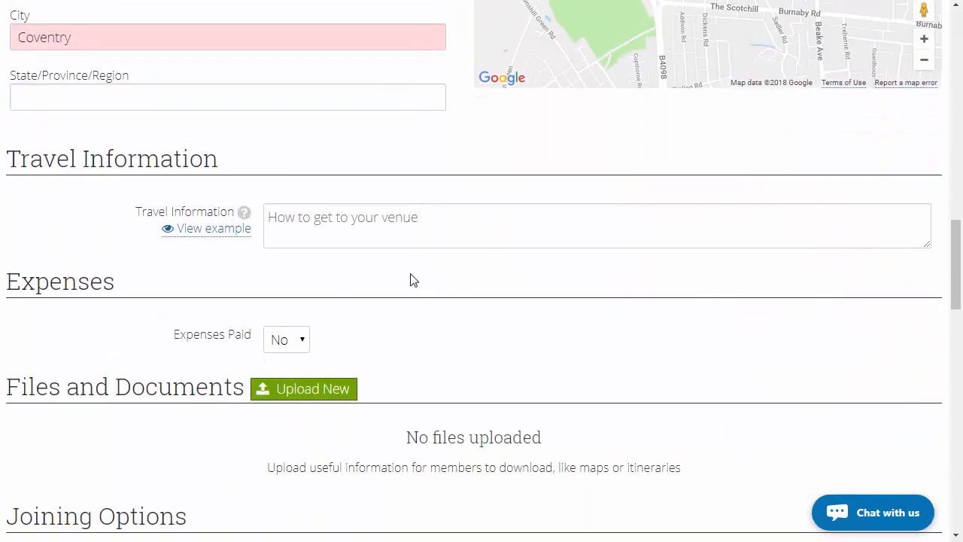
scroll(413, 280, down, 2)
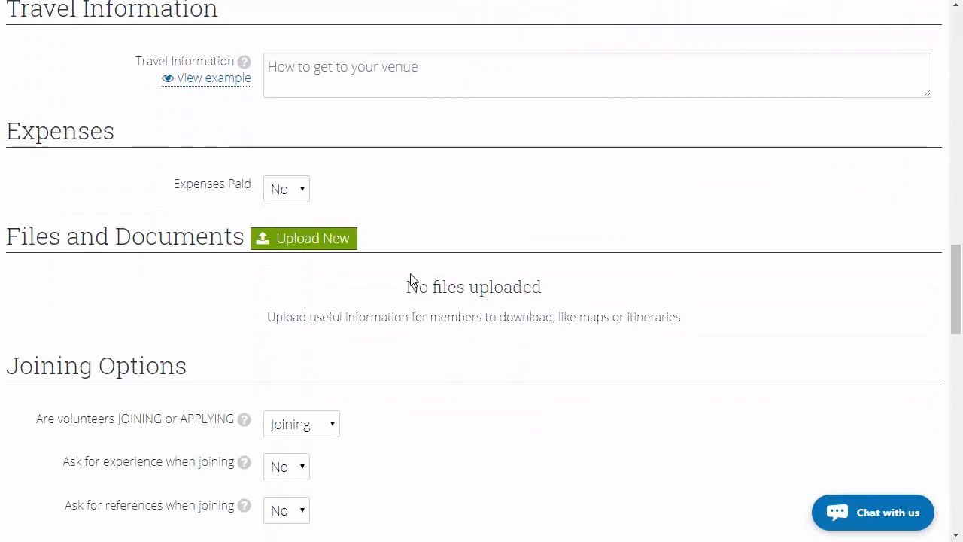
scroll(413, 280, down, 1)
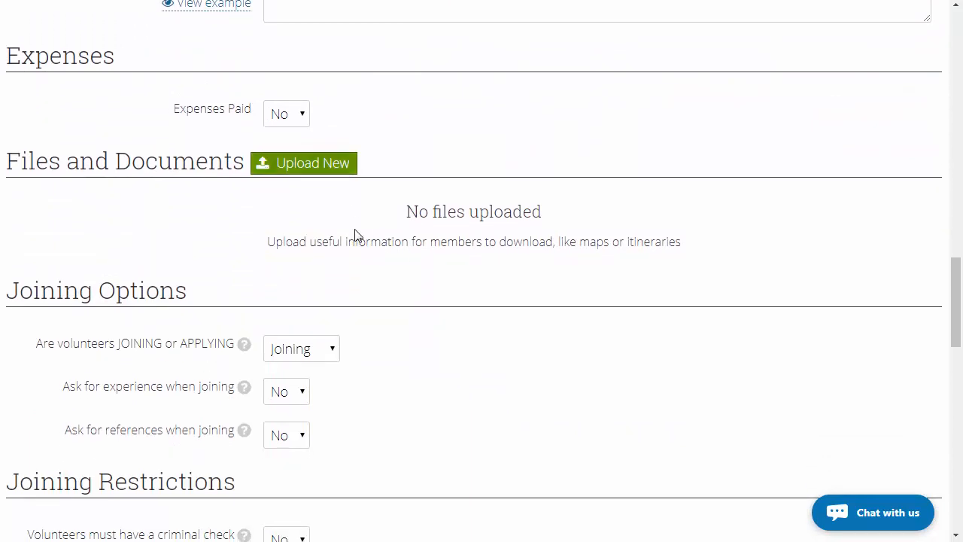
scroll(357, 268, down, 1)
scroll(356, 267, down, 1)
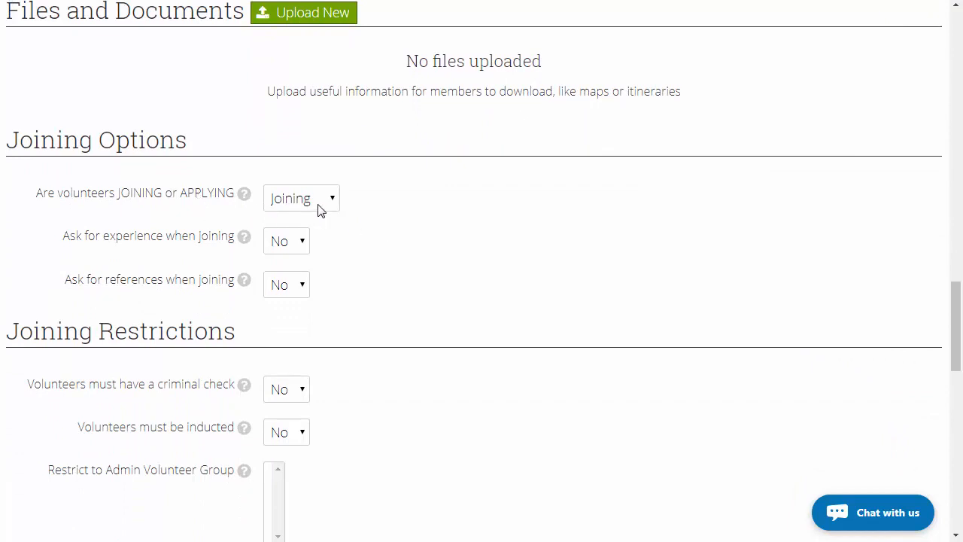
scroll(354, 246, down, 2)
scroll(357, 249, down, 2)
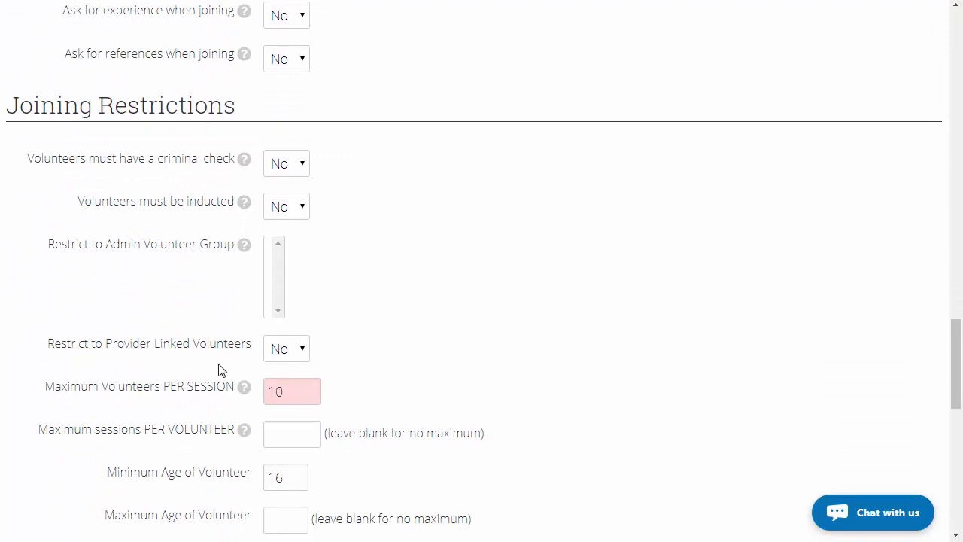
- Make the opportunity a Non-Repeating Opportunity with 2 sessions
scroll(218, 369, down, 2)
scroll(219, 369, down, 4)
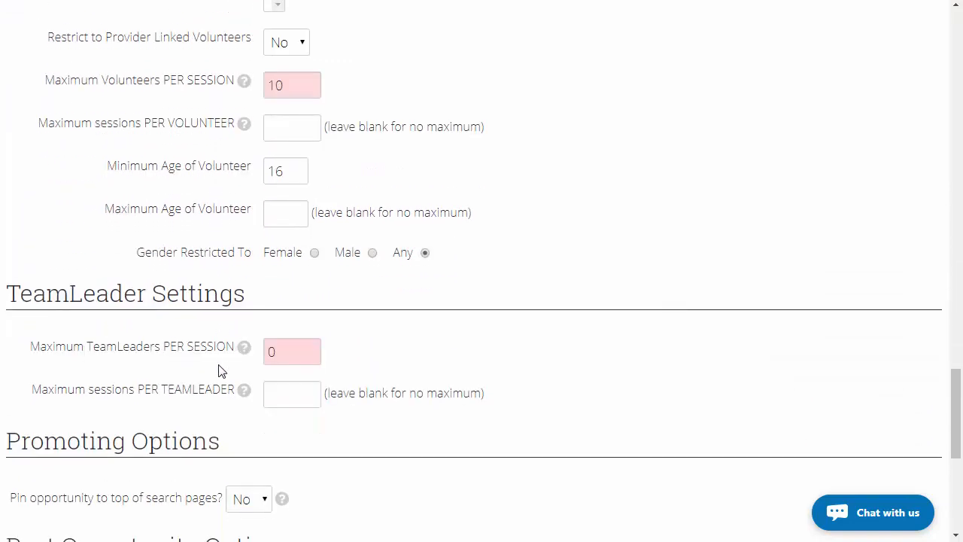
scroll(218, 368, down, 4)
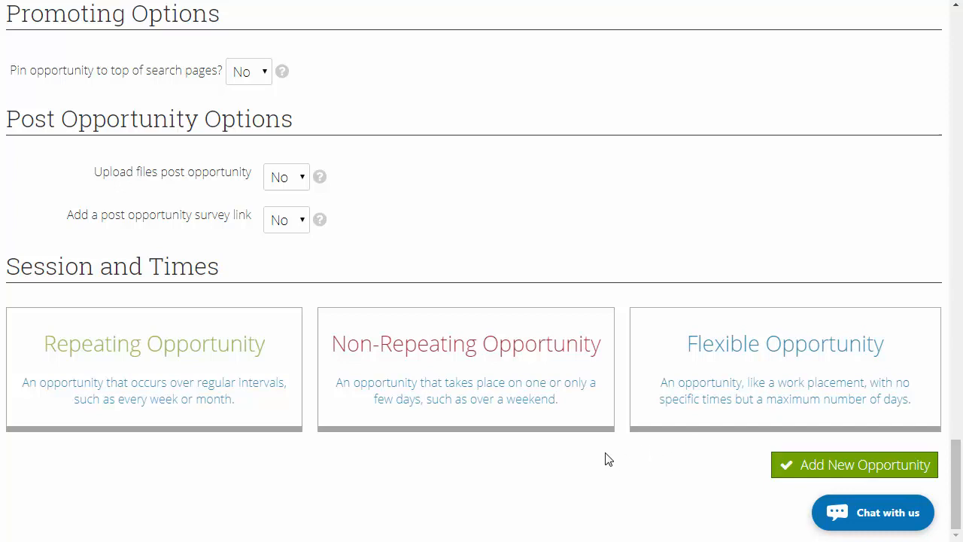
click(482, 414)
scroll(449, 456, down, 2)
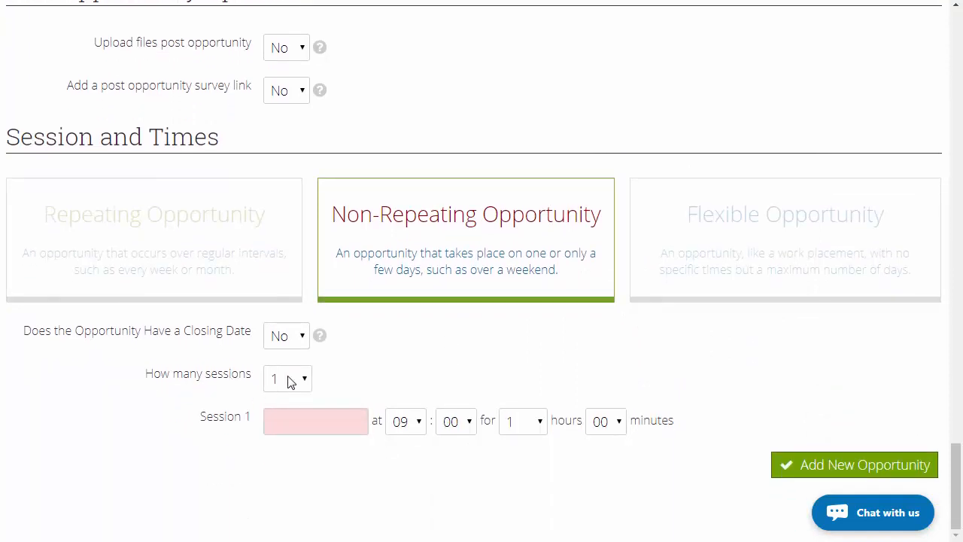
click(290, 381)
click(286, 19)
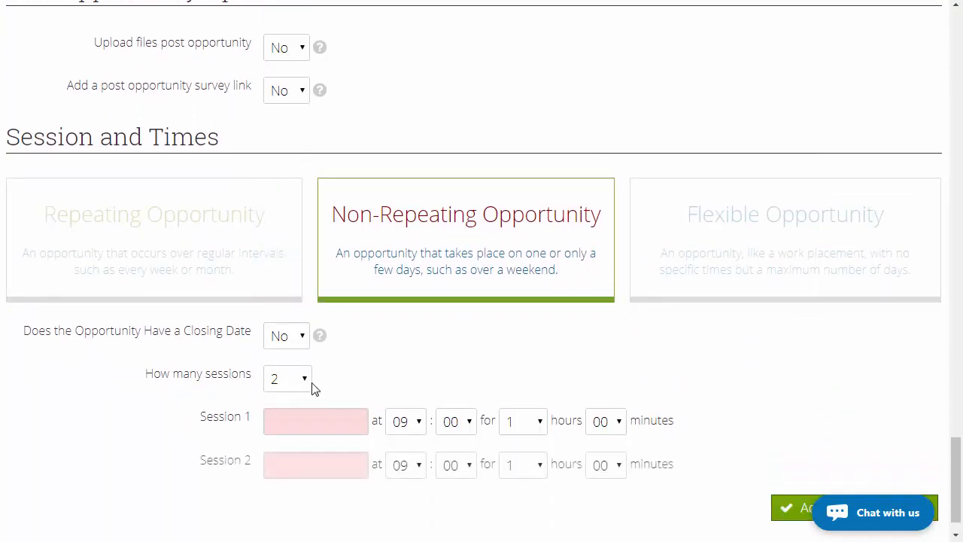
- Set the date of session 1 to 19/05/2018 and of session 2 to 20/05/2018
click(314, 425)
scroll(406, 421, down, 1)
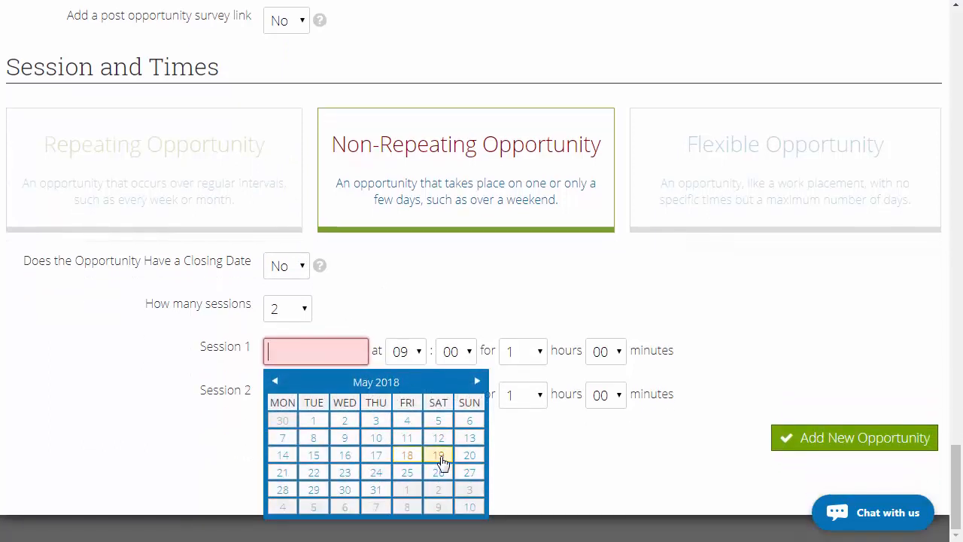
click(440, 457)
click(316, 418)
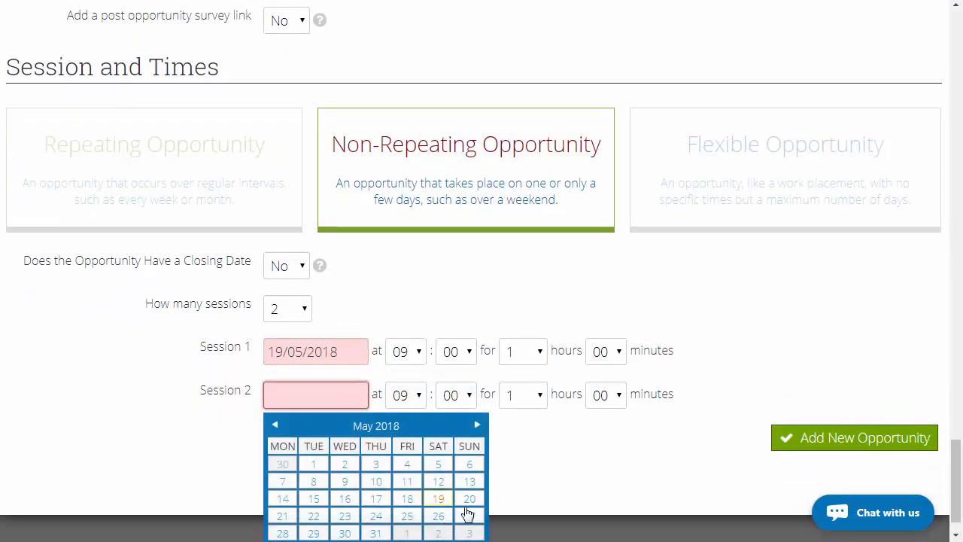
click(468, 500)
- Set the duration of both sessions to 2 hours and add the new opportunity
click(539, 385)
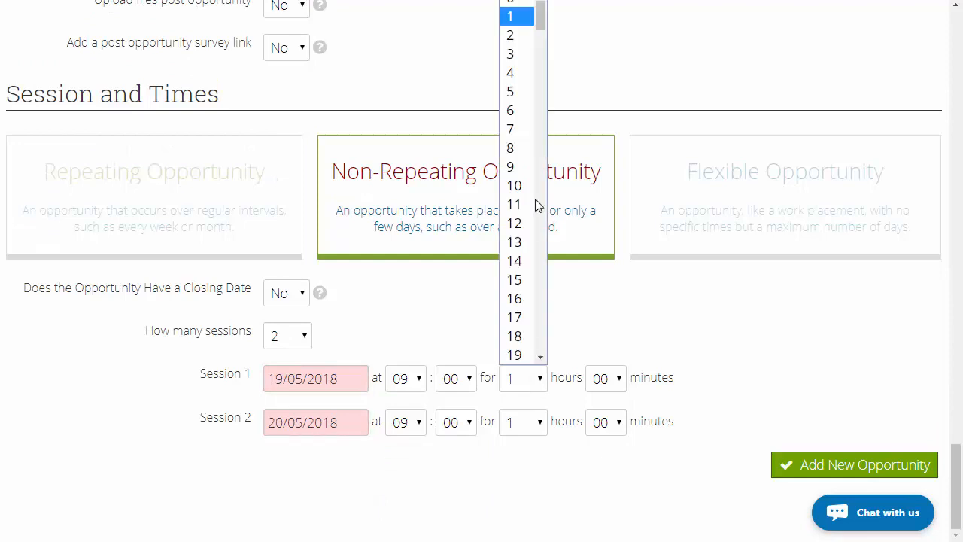
click(517, 35)
click(525, 426)
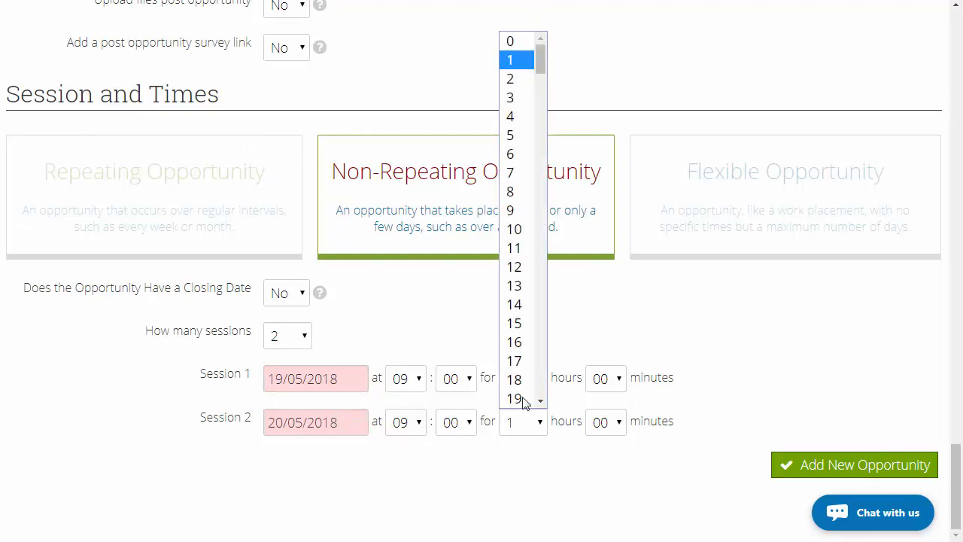
click(524, 77)
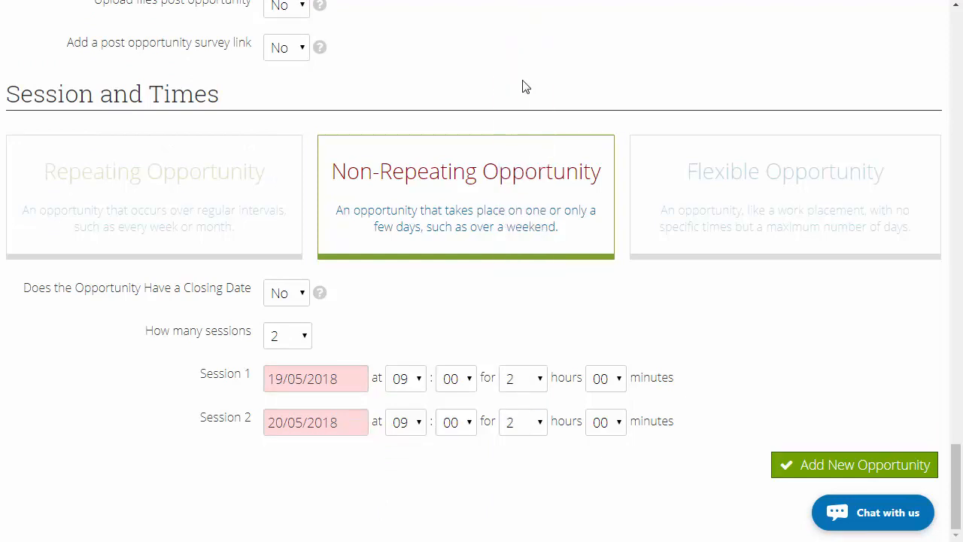
click(830, 471)
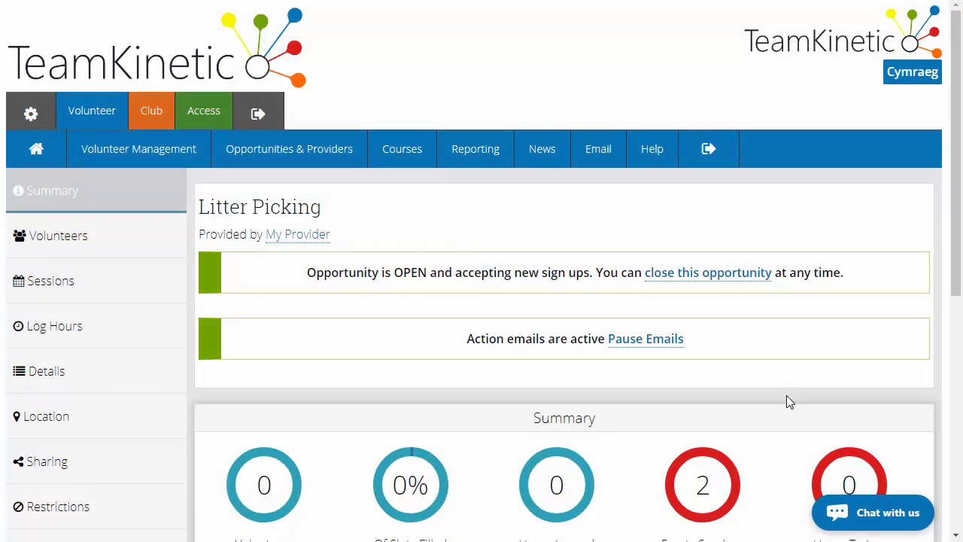
- Log out of the admin account and open the new volunteer registration form
click(715, 164)
scroll(543, 277, down, 1)
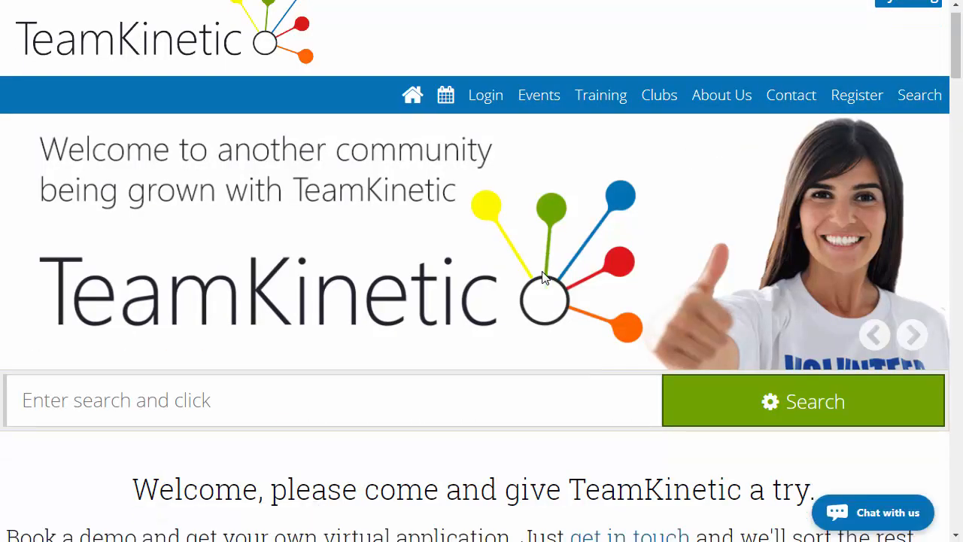
scroll(543, 277, down, 2)
scroll(544, 277, up, 2)
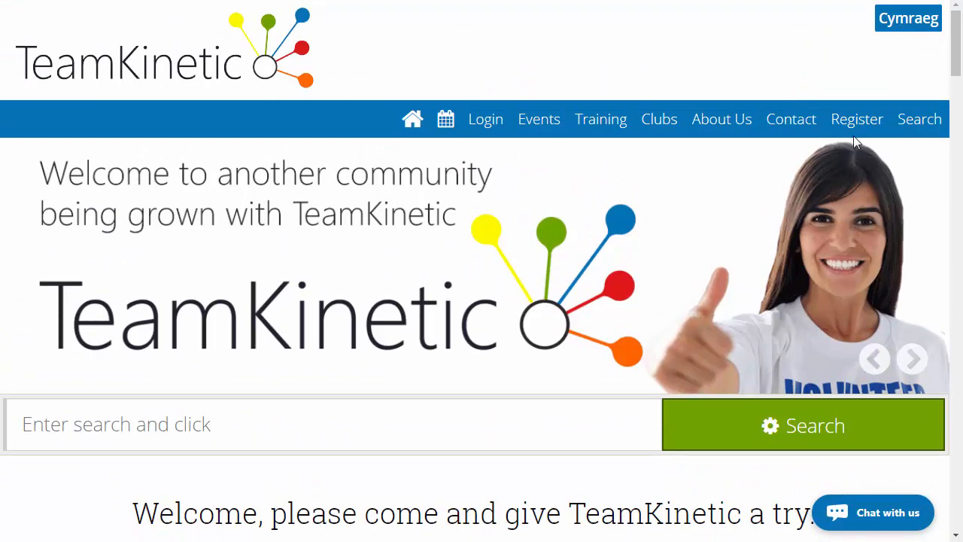
click(865, 119)
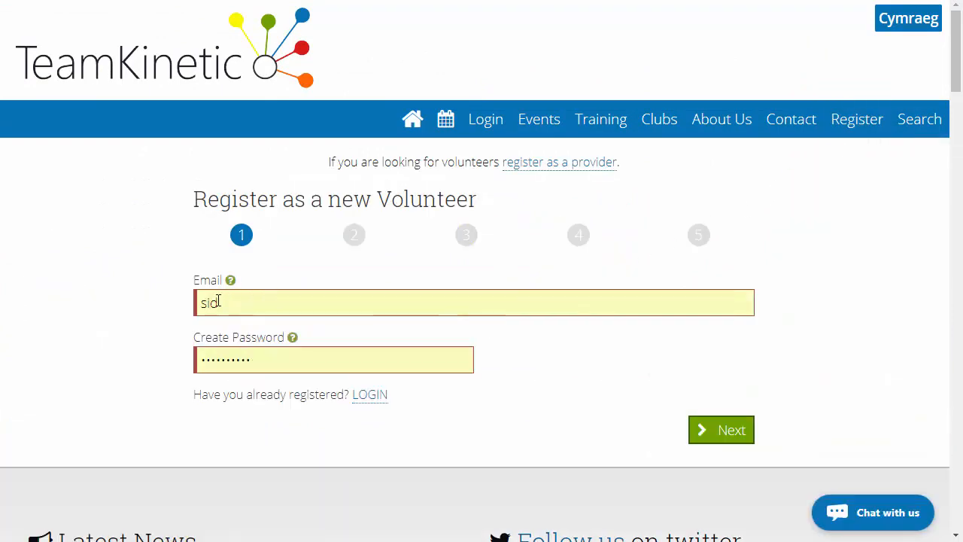
- Fill in the new volunteer's email and create the account password, continuing to the personal information
drag(219, 302, 145, 301)
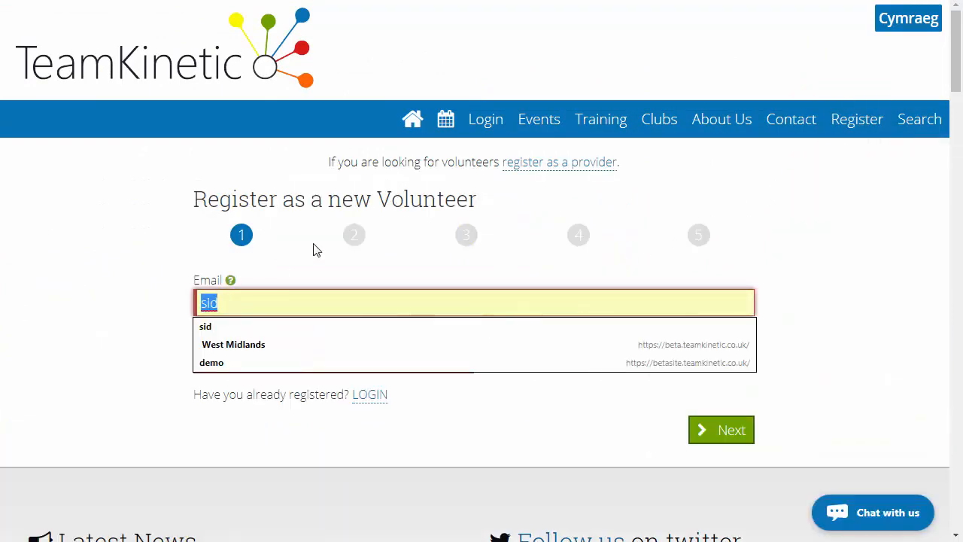
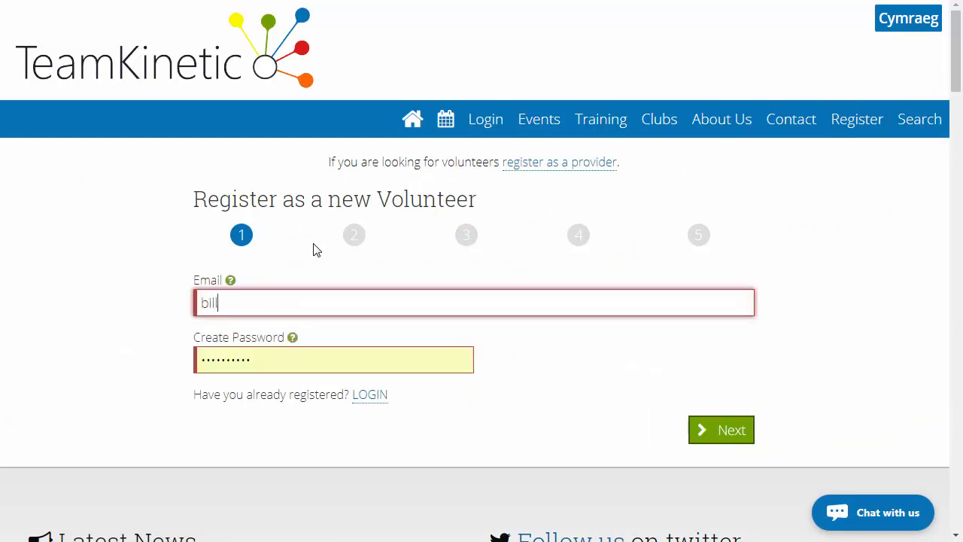
key(Tab)
text(password1)
click(716, 433)
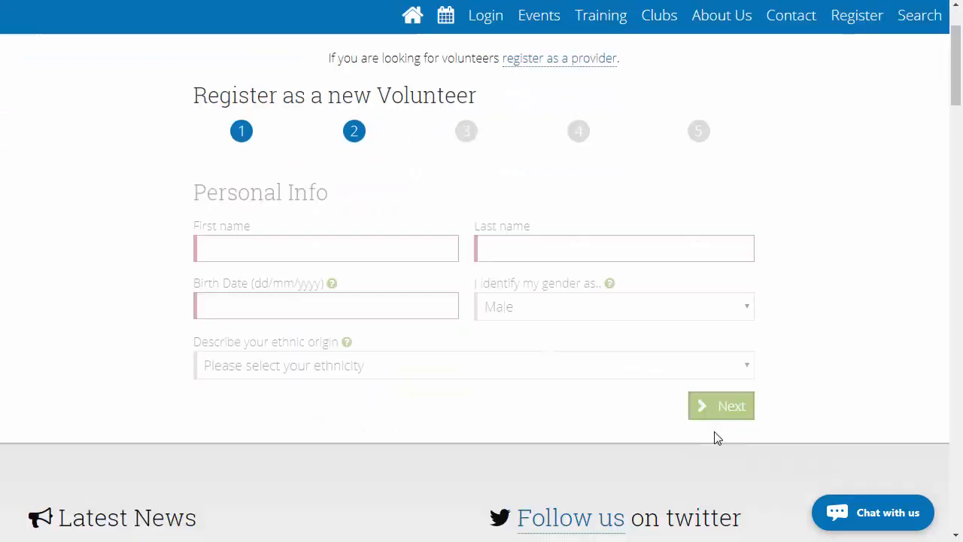
- Enter the volunteer's first name, last name and birth date, and continue to the contact details
click(351, 129)
key(Tab)
click(314, 189)
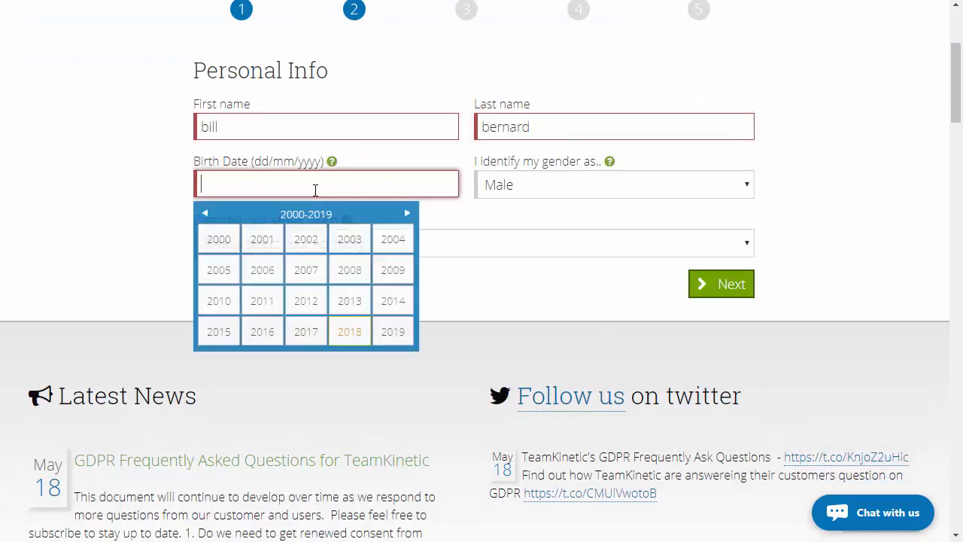
click(226, 243)
click(228, 249)
click(363, 256)
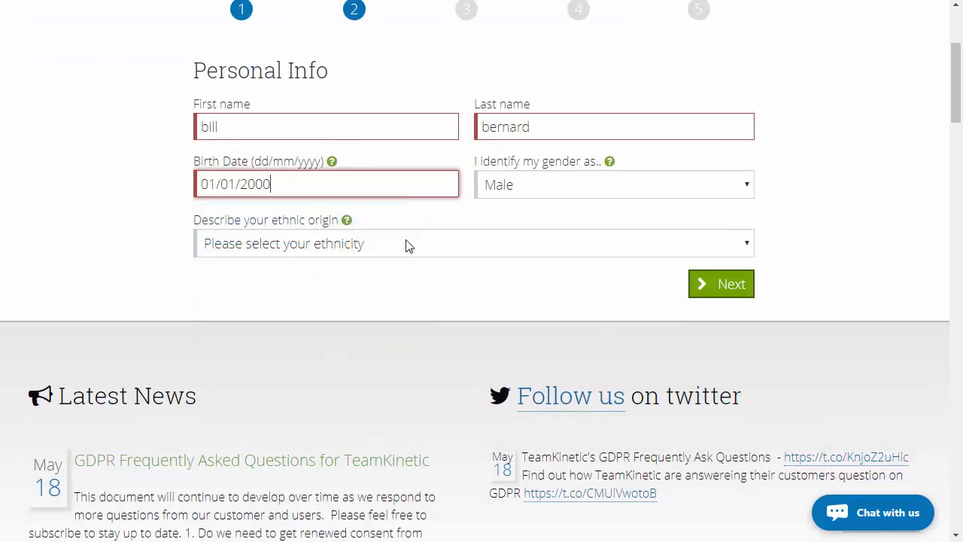
click(404, 243)
click(722, 284)
- Enter the volunteer's postcode and choose their address
click(317, 183)
text(m332fb)
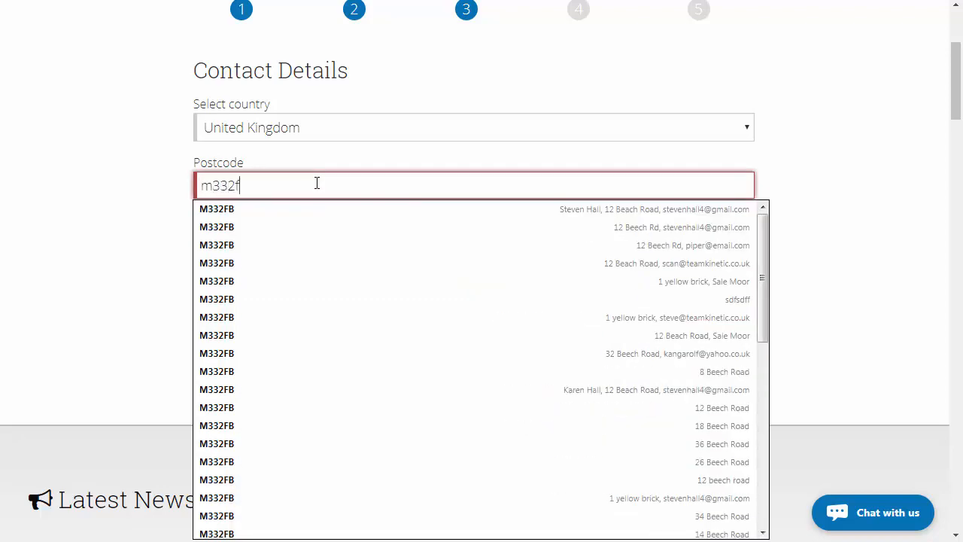
click(243, 240)
click(258, 277)
click(252, 362)
scroll(135, 241, down, 7)
- Fill in the volunteer's contact number and the emergency contact's name and number, and continue the registration
click(237, 294)
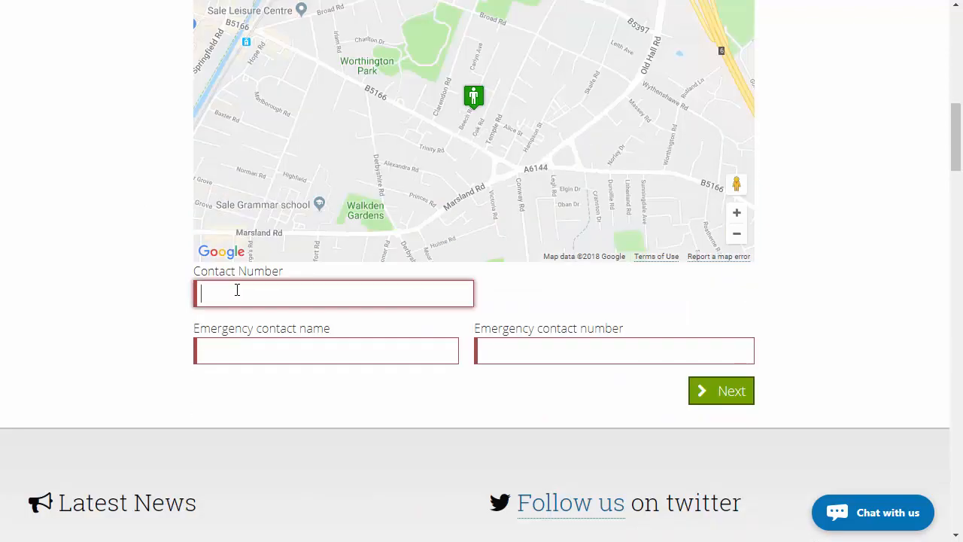
text(0123456789)
click(245, 350)
text(paul)
key(Tab)
text(023456789)
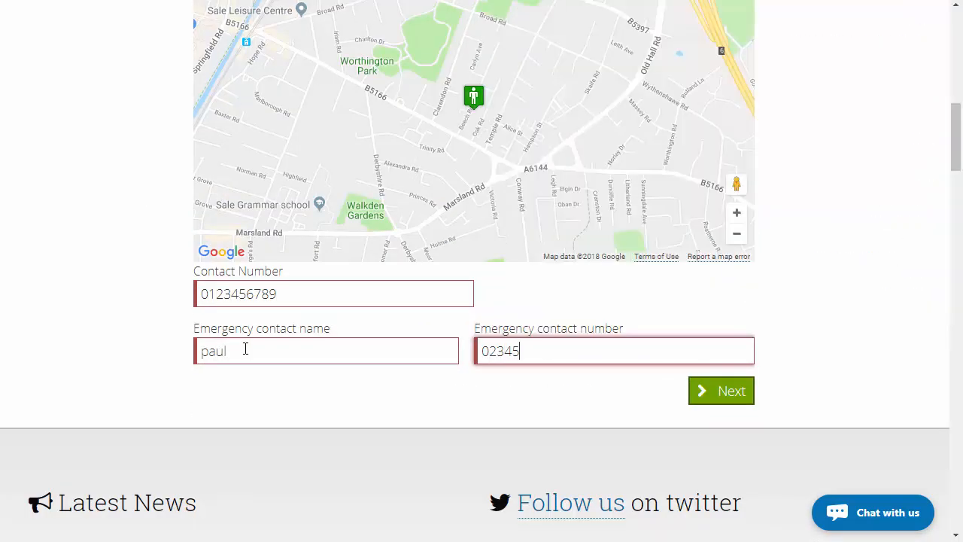
click(703, 396)
- Continue to the final registration stage, complete the reCAPTCHA check, agree to the terms and conditions, and register the volunteer
click(711, 183)
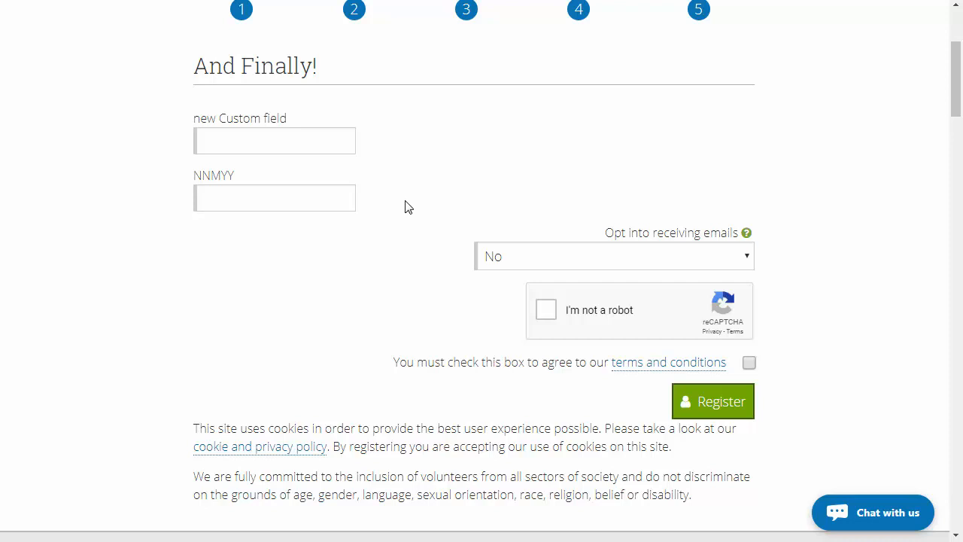
scroll(410, 211, down, 1)
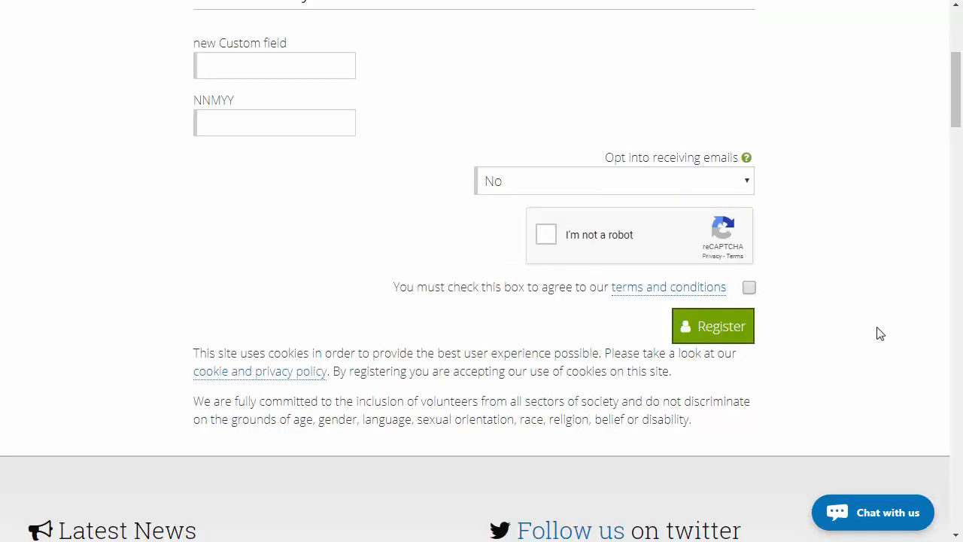
click(546, 238)
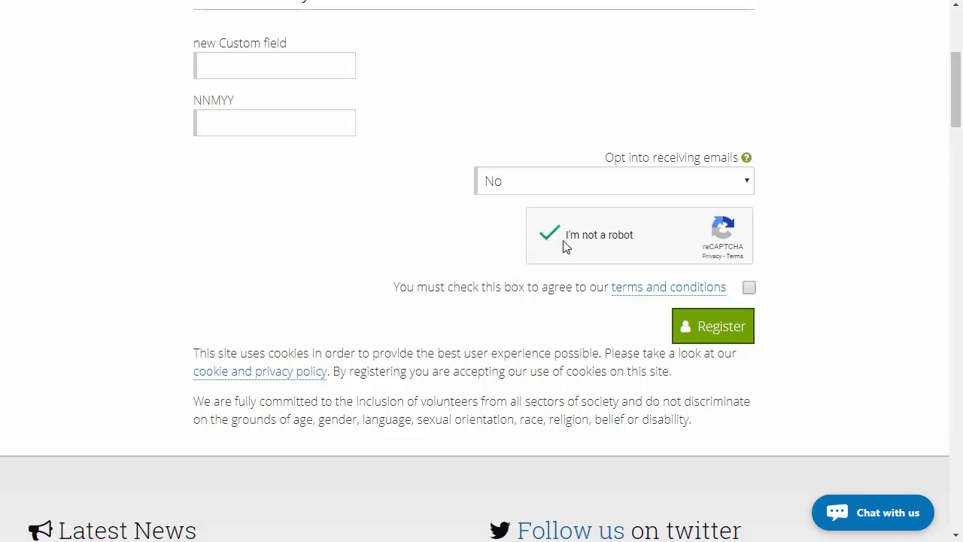
click(749, 288)
click(725, 338)
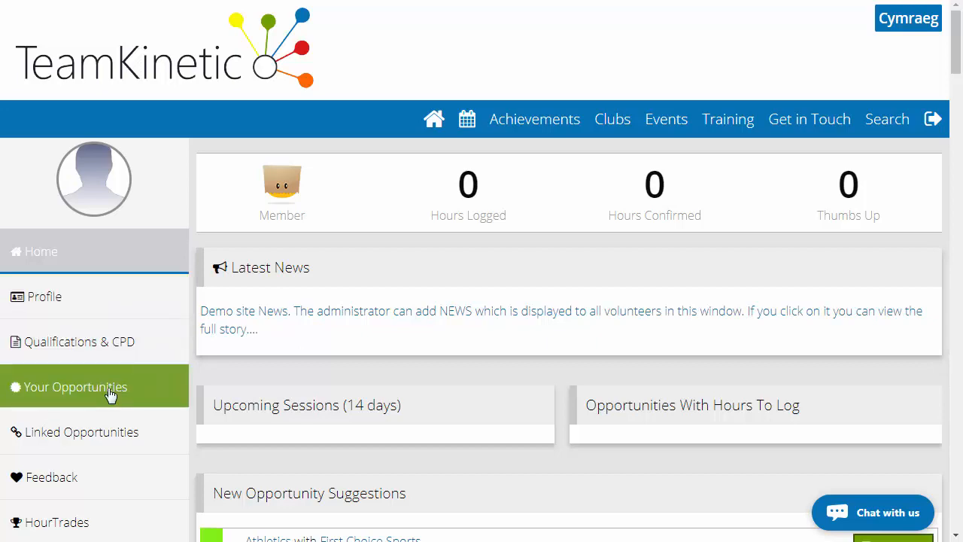
- Search the volunteering opportunities for "garbage"
scroll(110, 395, down, 3)
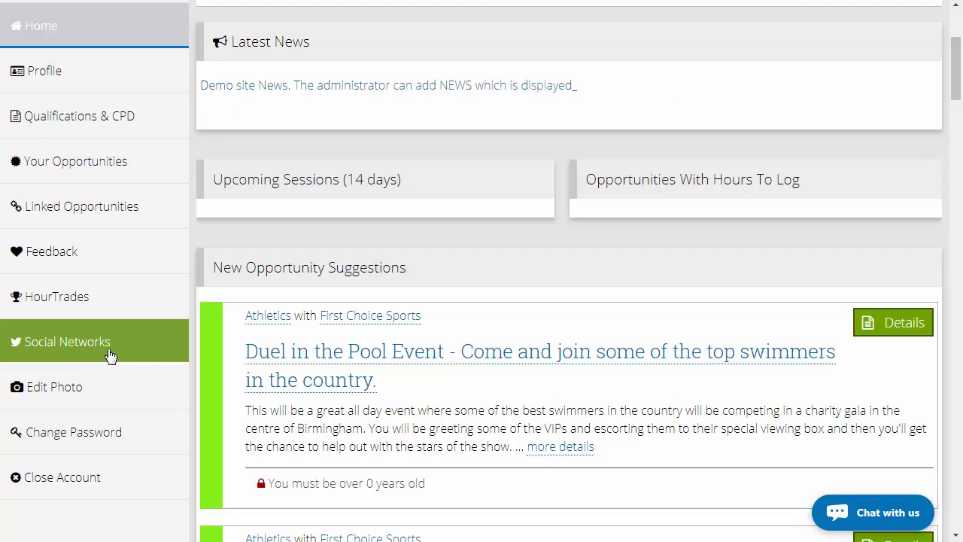
scroll(110, 356, up, 3)
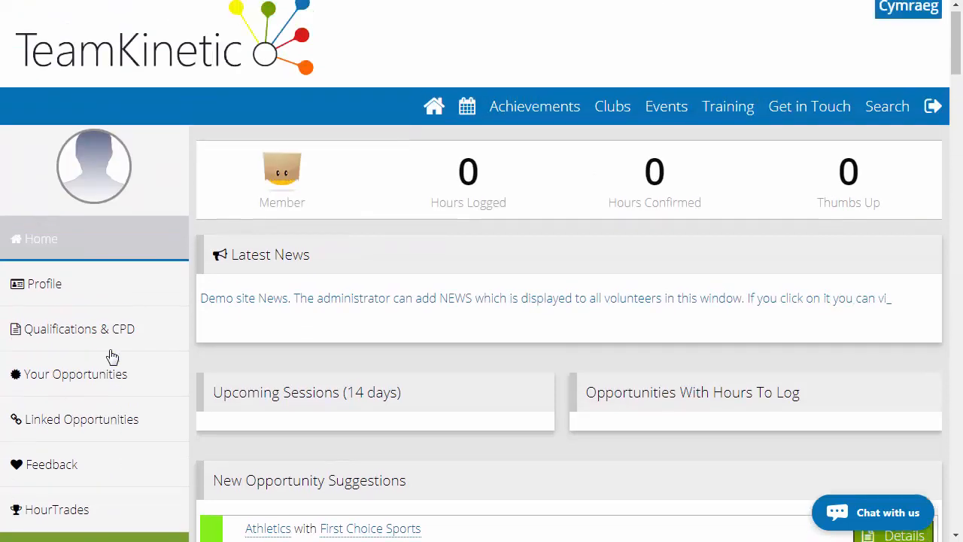
click(883, 131)
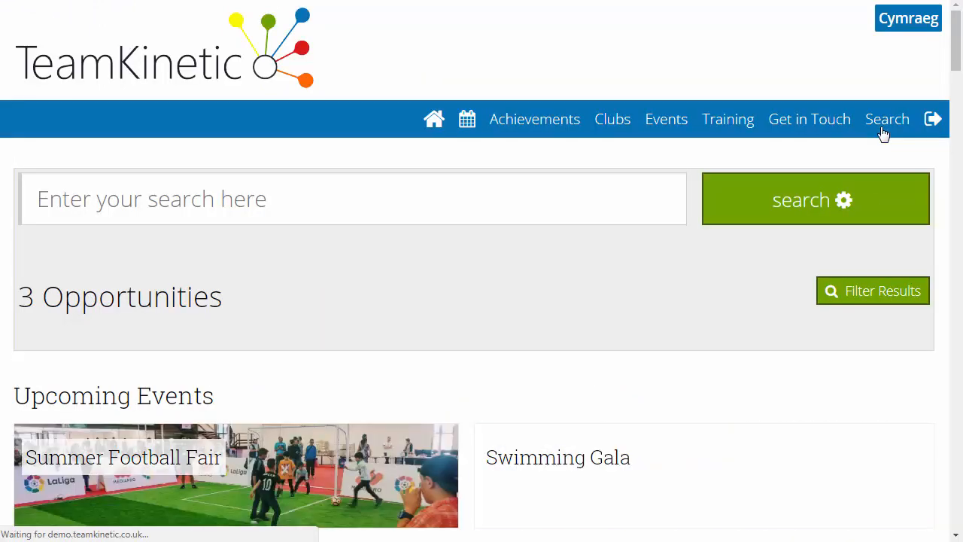
click(530, 208)
text(garbage)
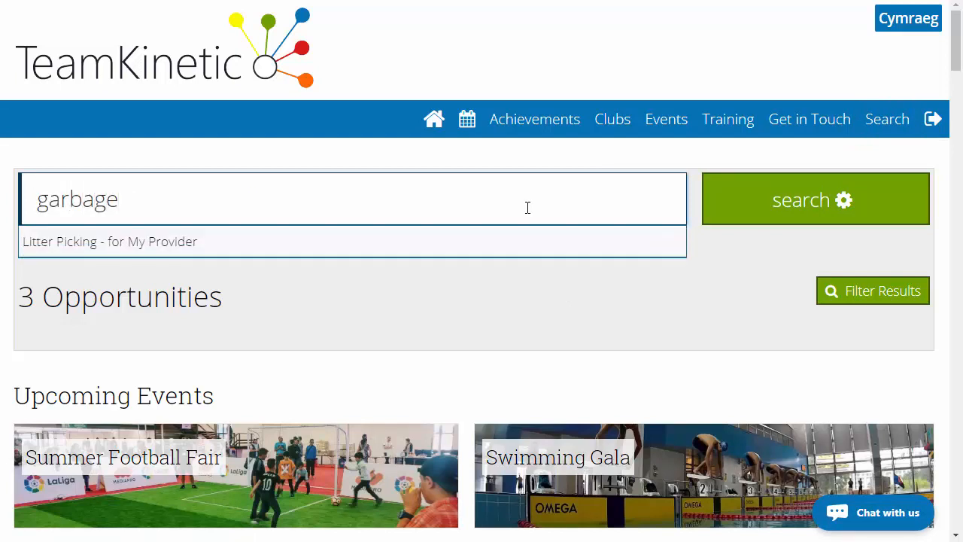
- Open the Litter Picking opportunity and join its Saturday 19 May 2018 session
click(270, 250)
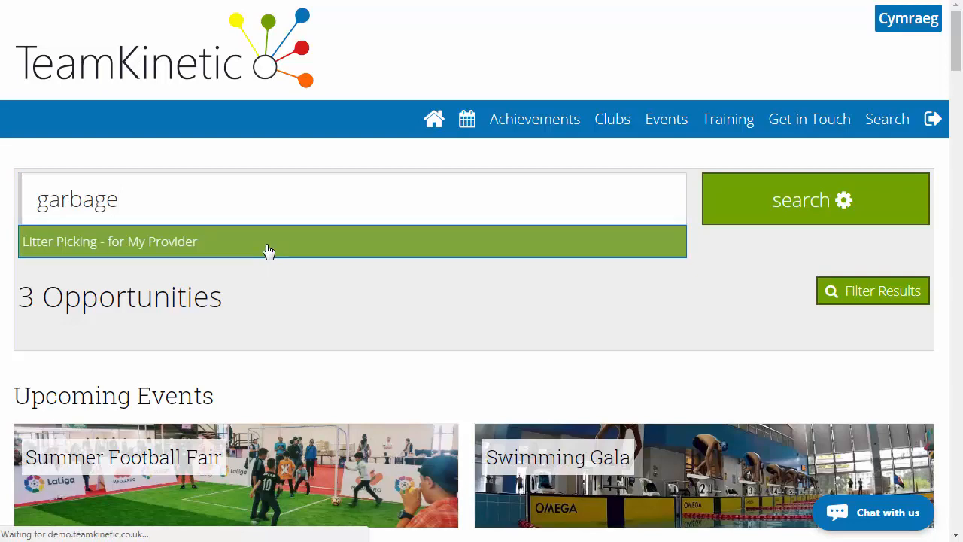
scroll(384, 331, down, 3)
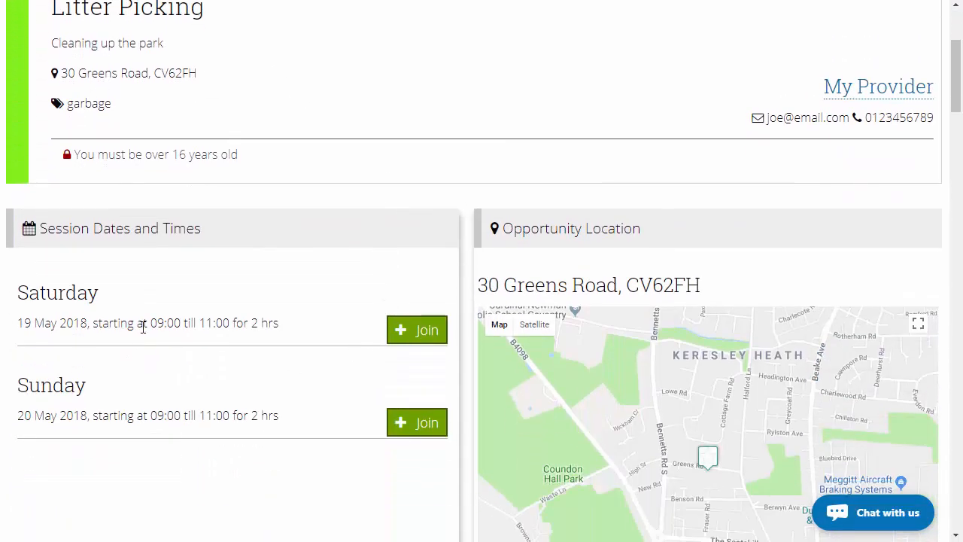
click(424, 332)
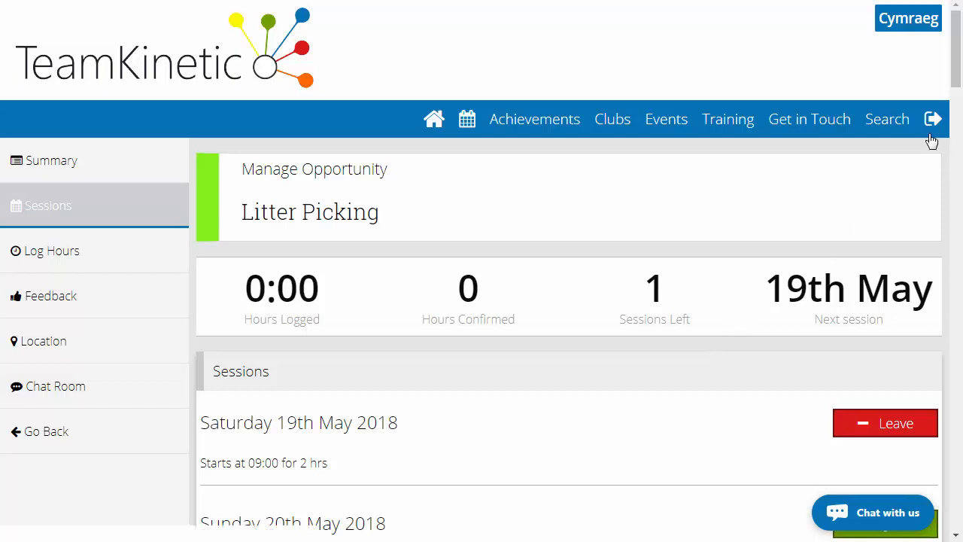
- Log out of the volunteer account and enter the demo site as an admin
mouse_move(932, 130)
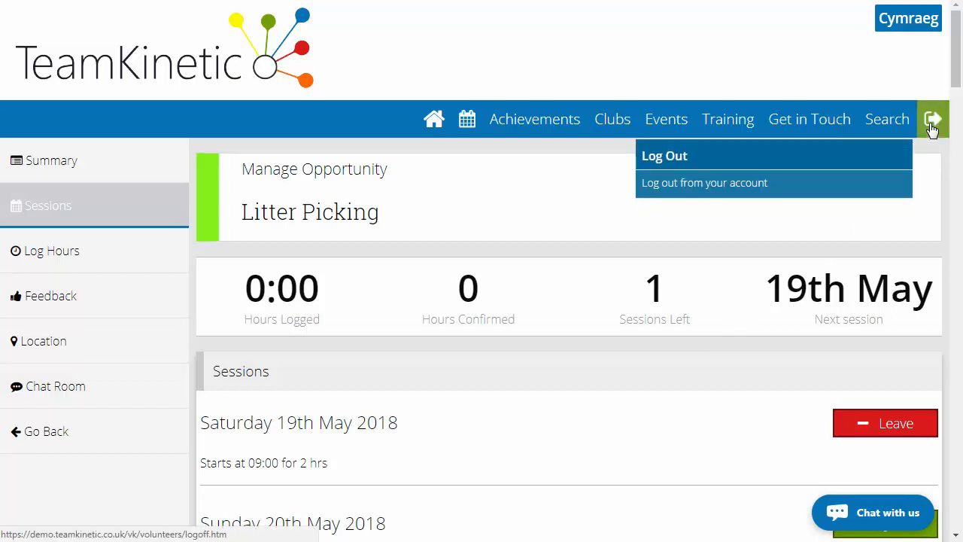
click(932, 129)
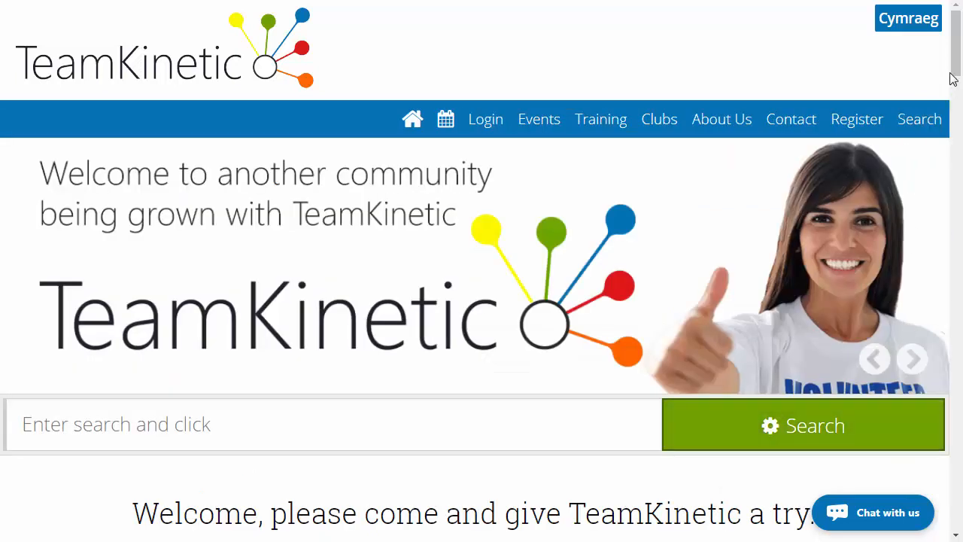
scroll(953, 79, down, 3)
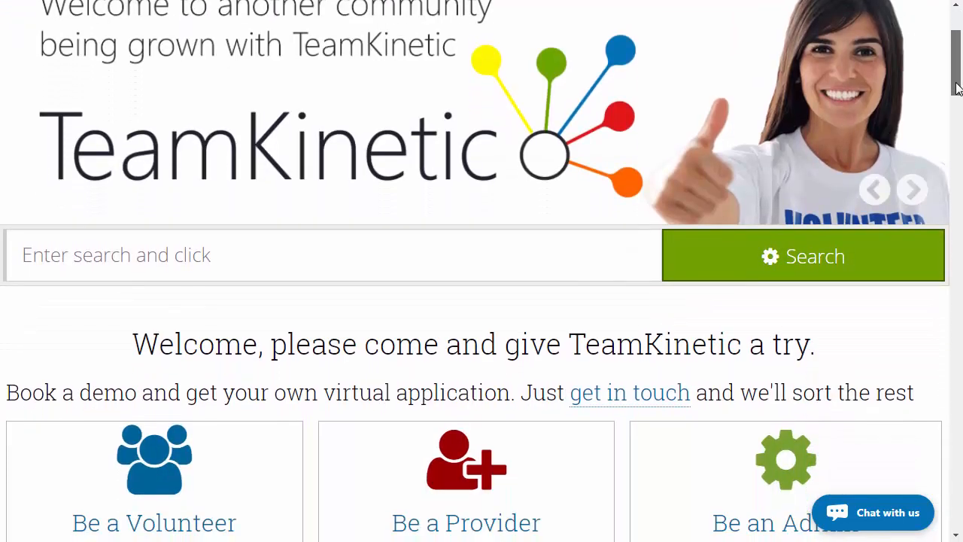
scroll(956, 89, down, 2)
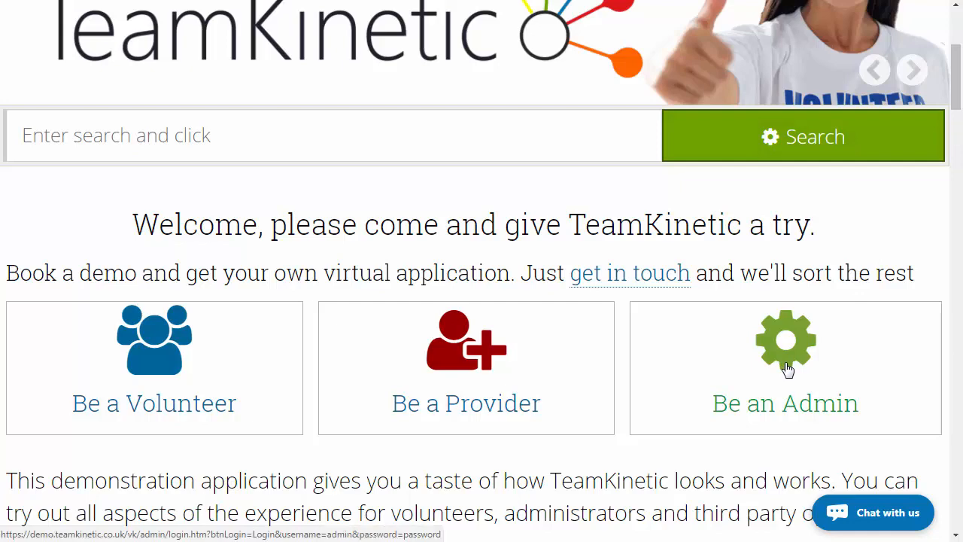
click(787, 368)
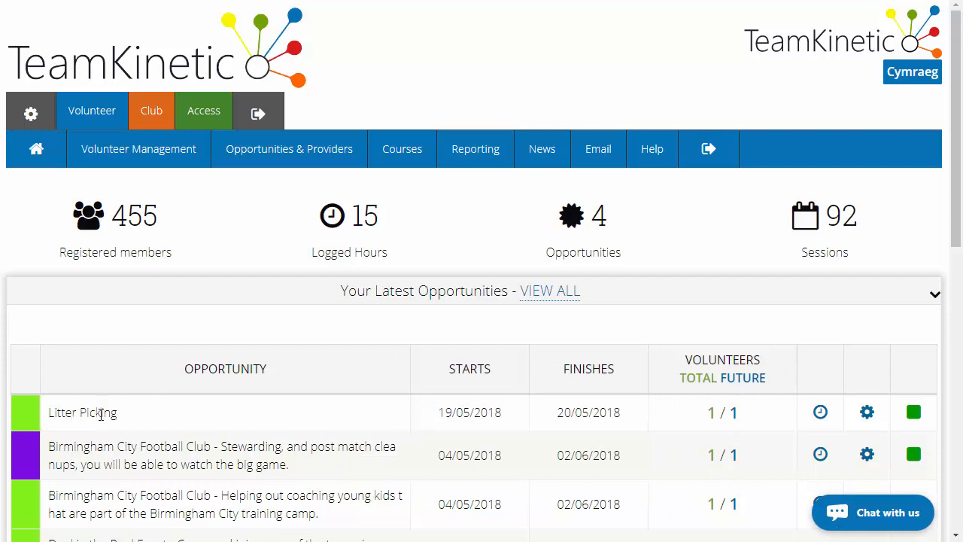
- Open the management page of the Litter Picking opportunity and examine its summary figures and May opportunity views
click(868, 413)
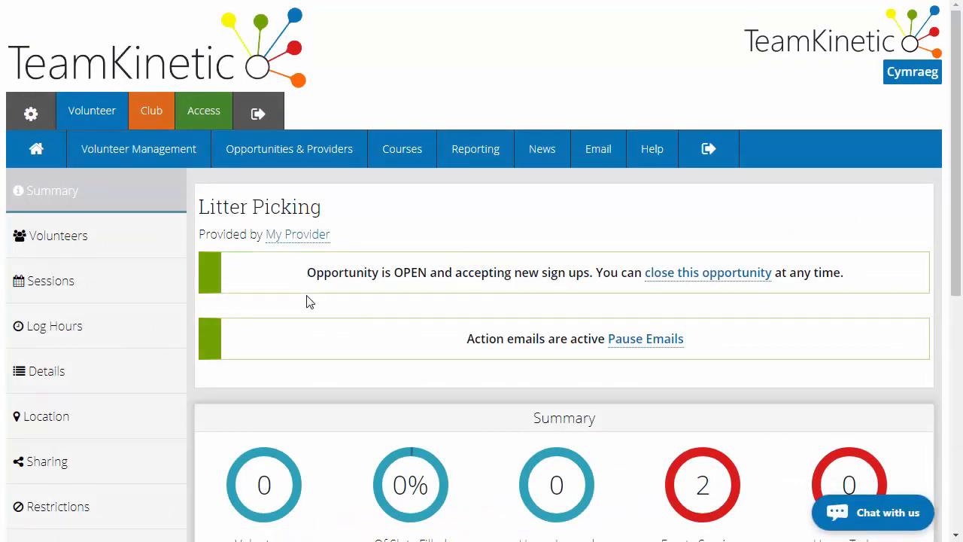
scroll(286, 303, down, 3)
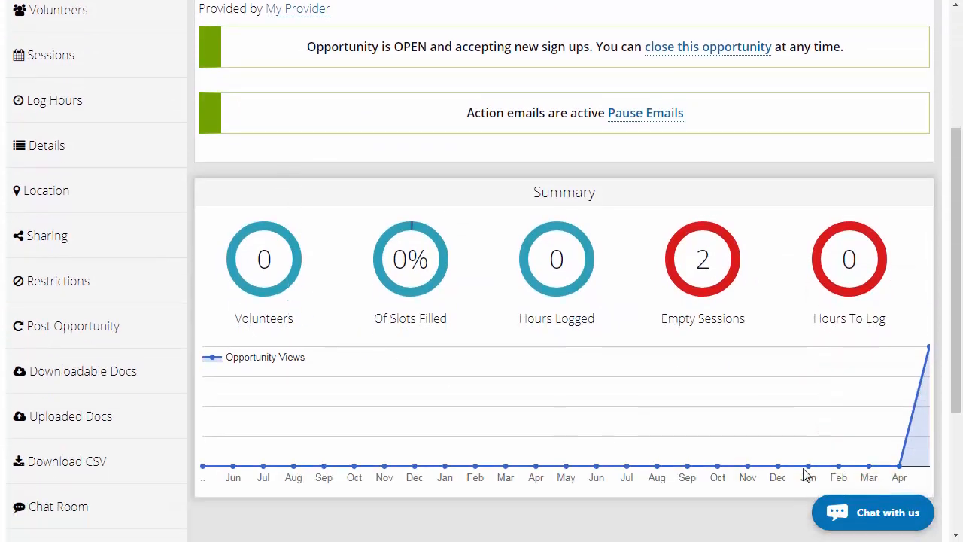
mouse_move(930, 353)
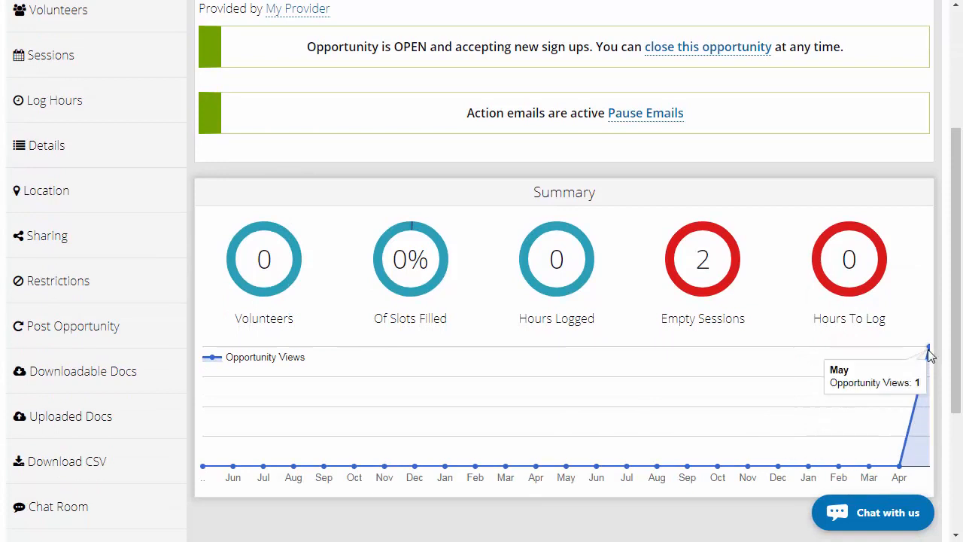
- Check the opportunity's volunteer list, and show who has joined its Saturday 19th May 2018 session
scroll(663, 384, up, 2)
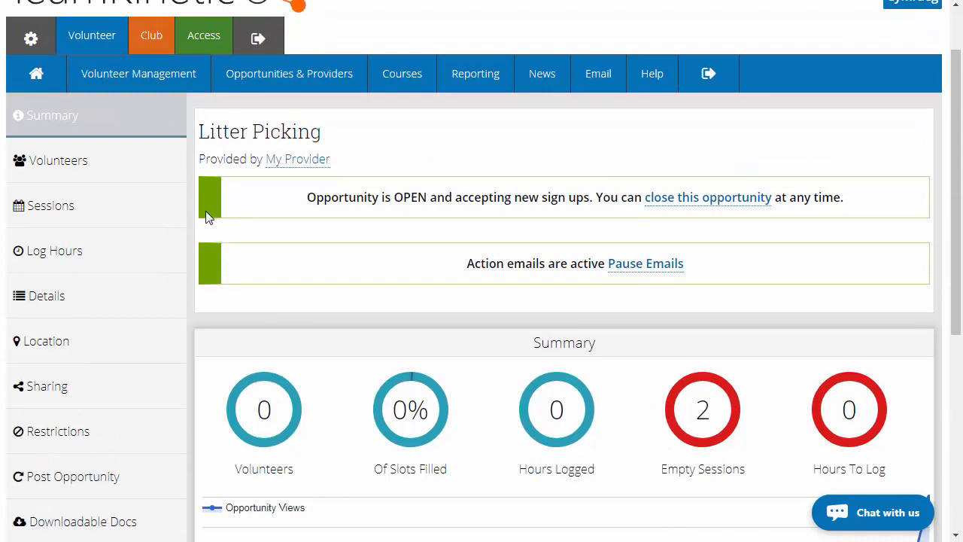
click(142, 167)
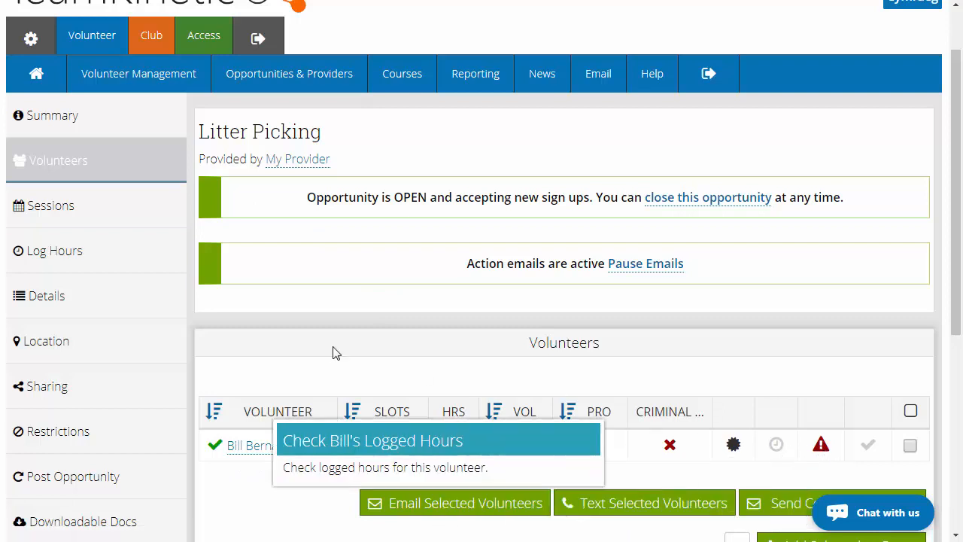
click(109, 213)
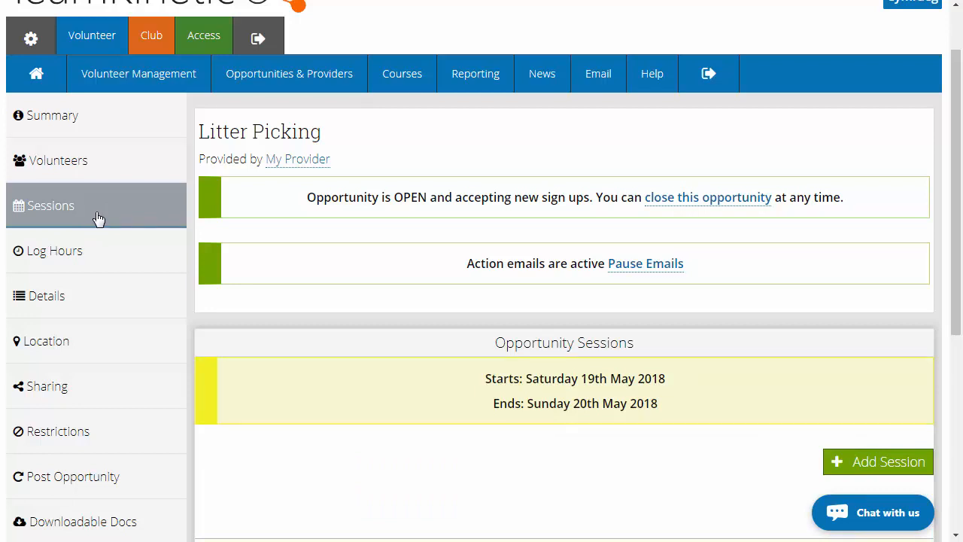
scroll(433, 287, down, 3)
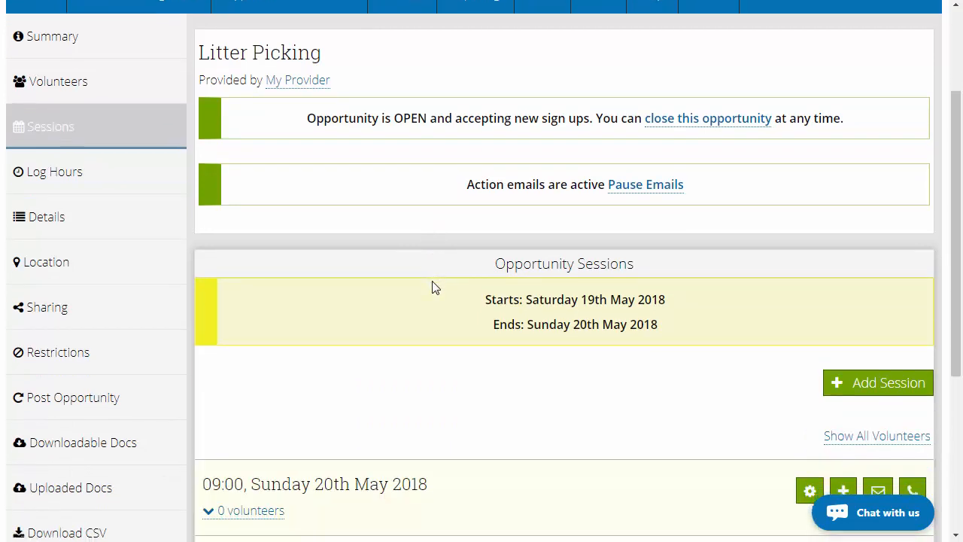
scroll(434, 288, down, 1)
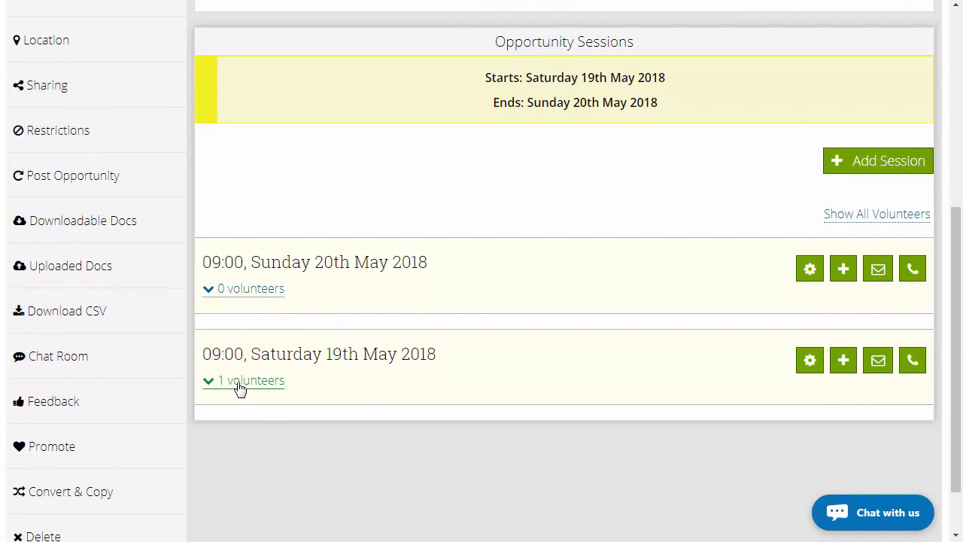
click(265, 385)
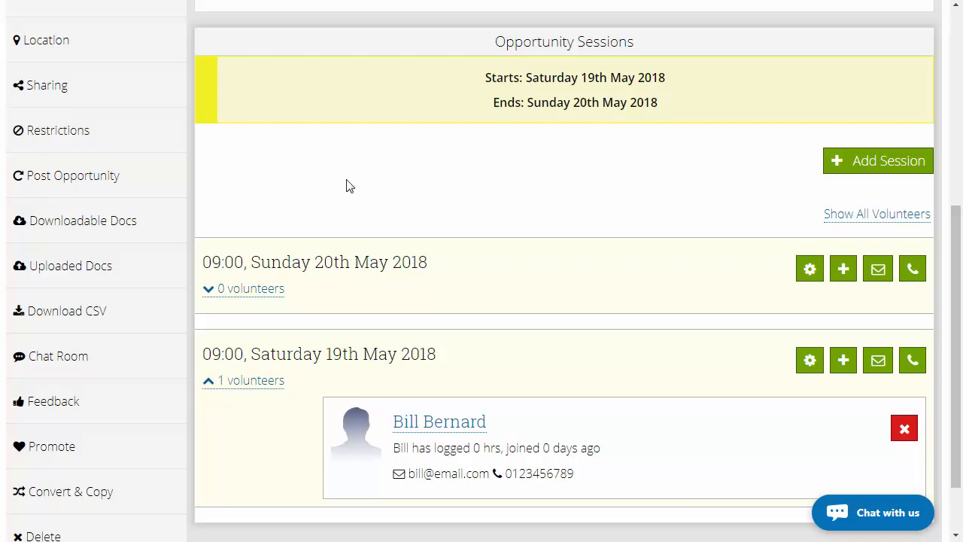
- Open the volunteer reporting area and examine the all-time totals and the quick stats by date range
scroll(398, 207, up, 1)
scroll(398, 207, up, 3)
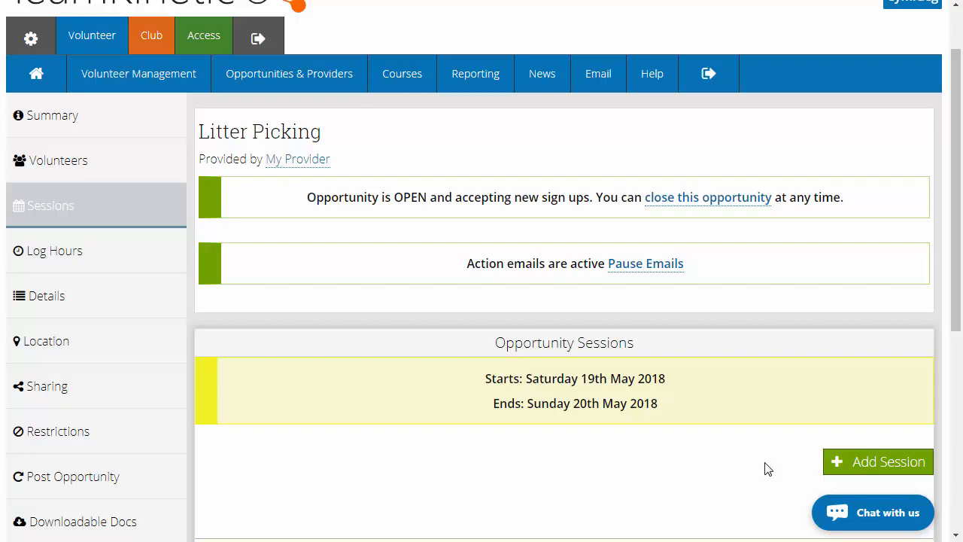
mouse_move(474, 81)
click(481, 126)
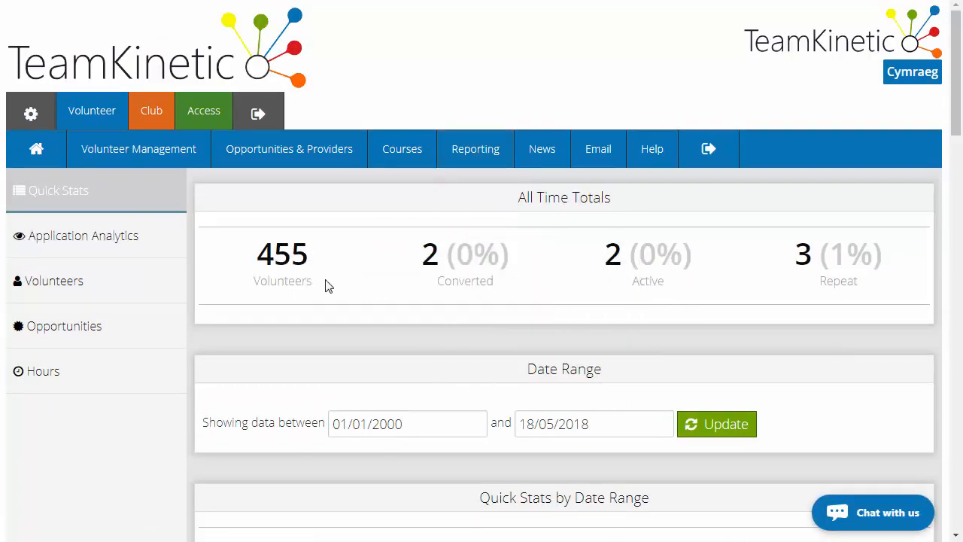
scroll(365, 273, down, 4)
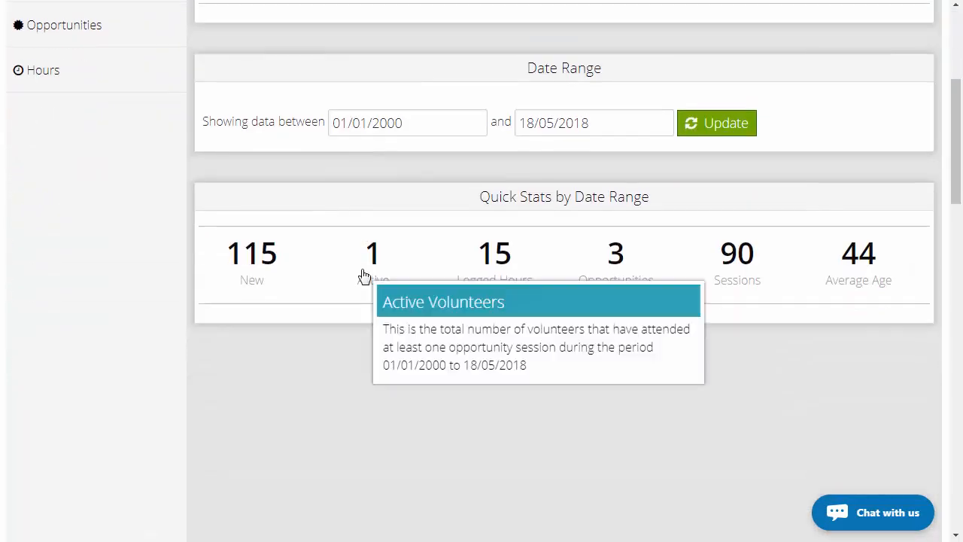
scroll(363, 276, up, 4)
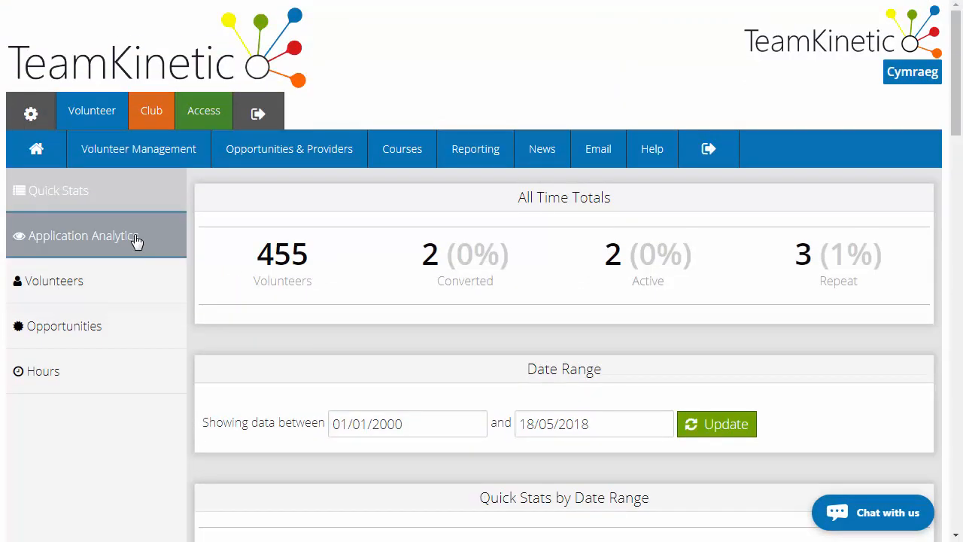
- Open the application analytics report and zoom its page views, visitors and visits chart into the more recent period
click(138, 246)
scroll(389, 258, down, 4)
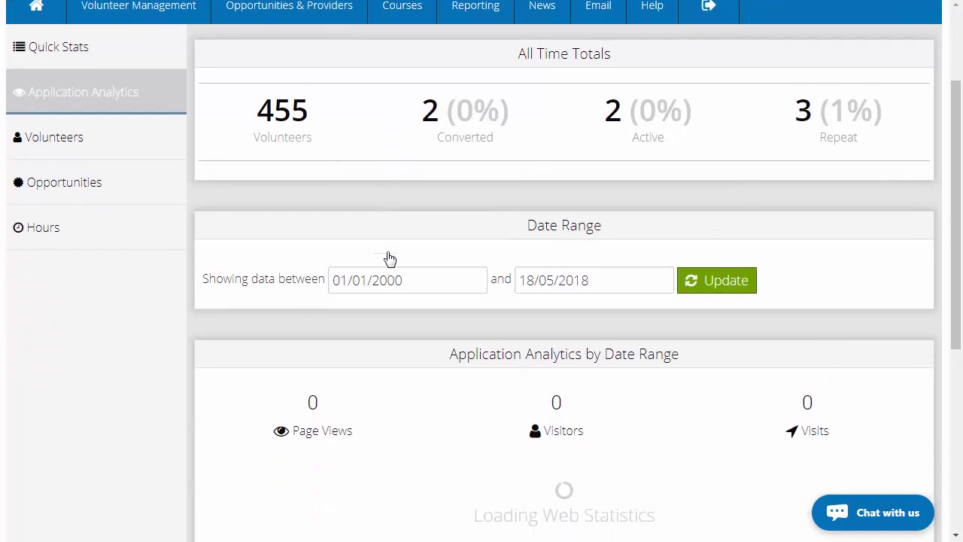
mouse_move(611, 428)
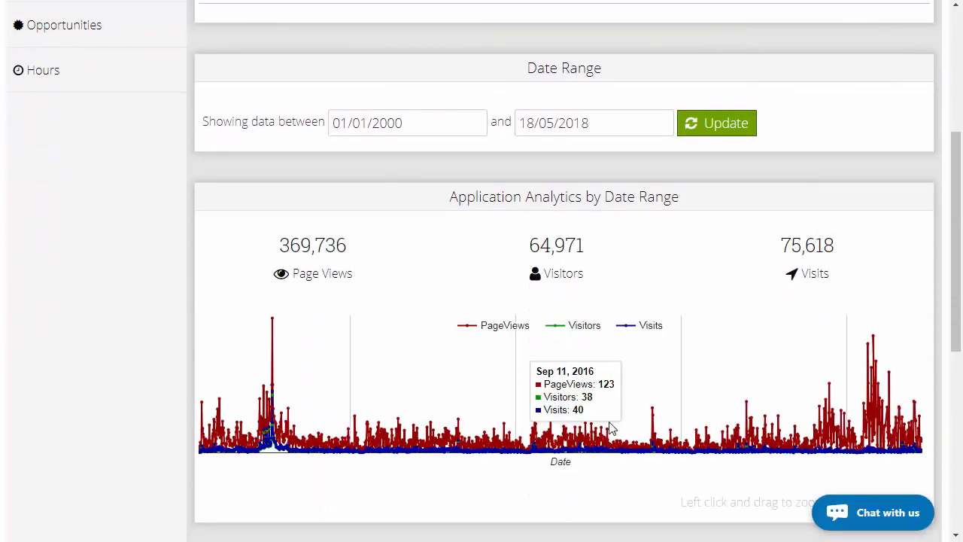
drag(621, 380, 853, 380)
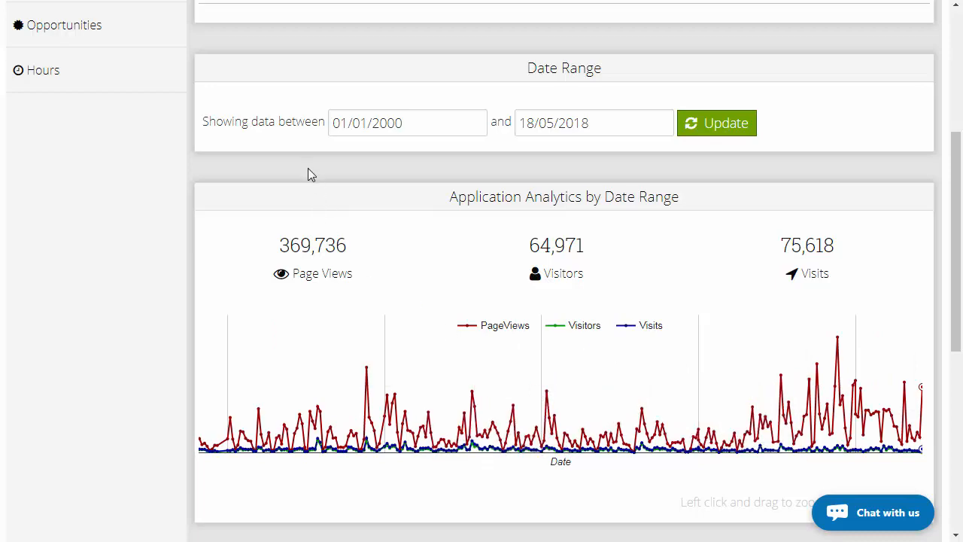
- Open the volunteers report and examine the group membership, active category, ethnicity and age group charts
scroll(308, 177, up, 3)
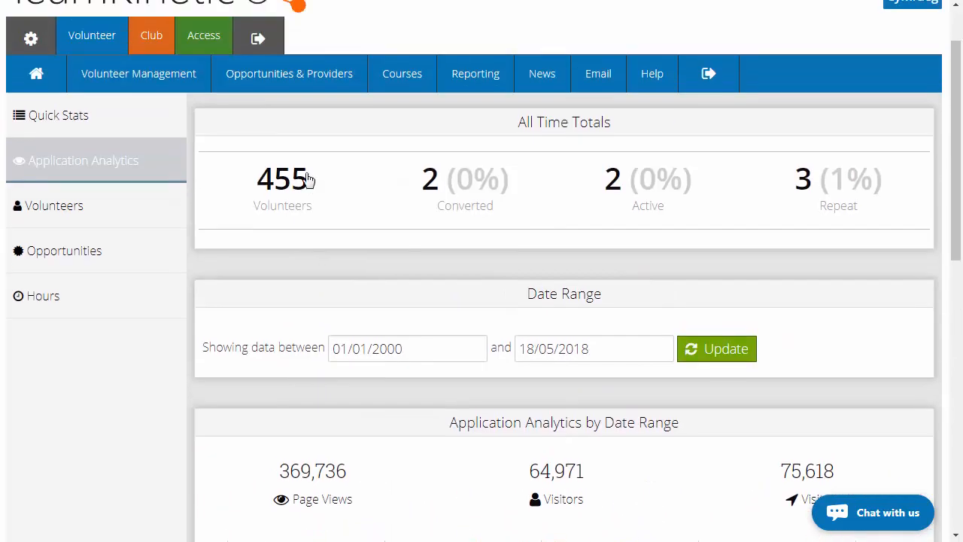
click(125, 218)
scroll(490, 297, down, 3)
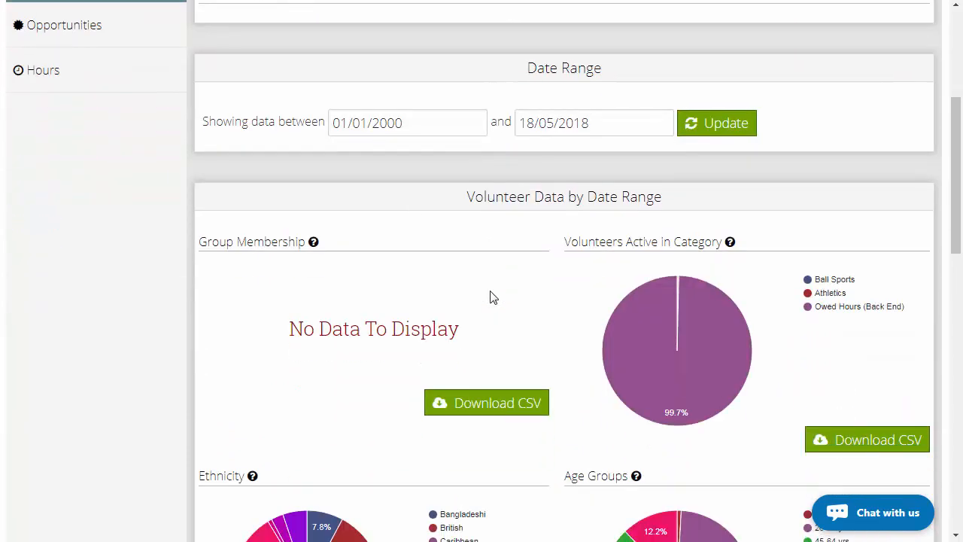
scroll(505, 294, down, 3)
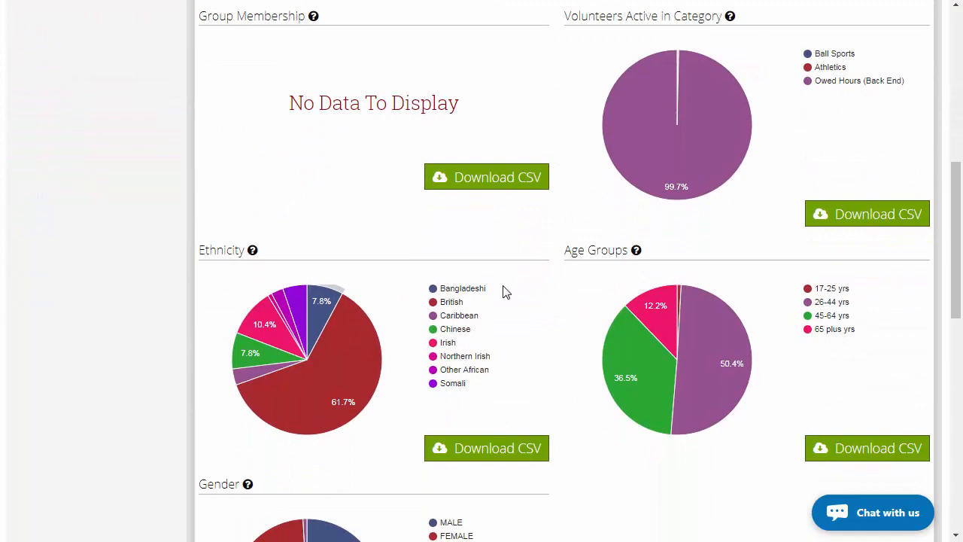
- Open the opportunities report and examine the category, status, website search and available session charts
scroll(504, 292, up, 6)
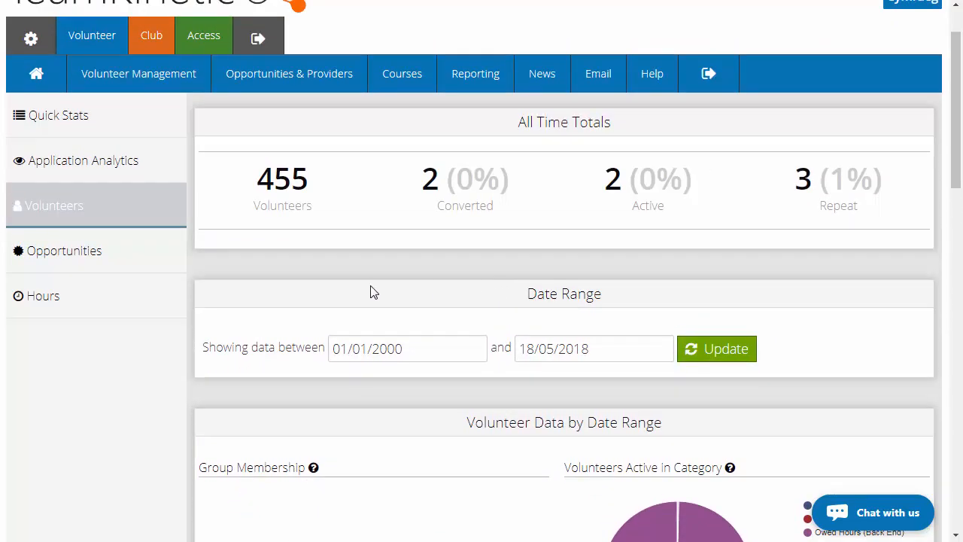
click(150, 260)
scroll(415, 279, down, 3)
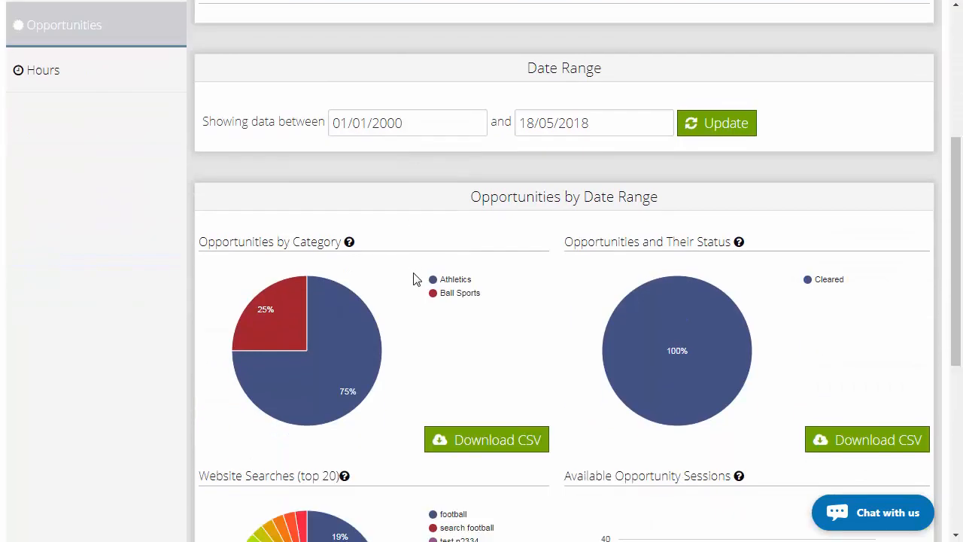
scroll(497, 291, down, 1)
scroll(572, 301, down, 2)
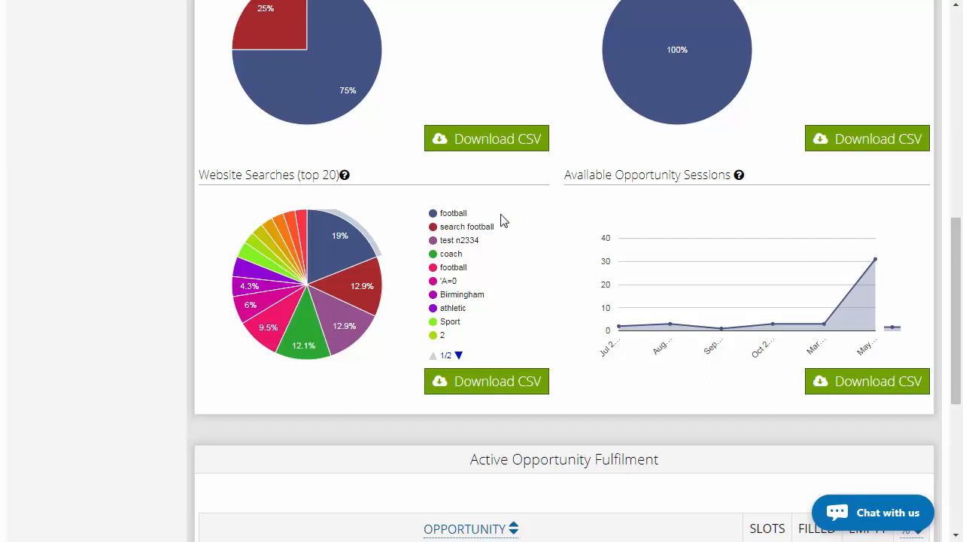
scroll(504, 220, up, 5)
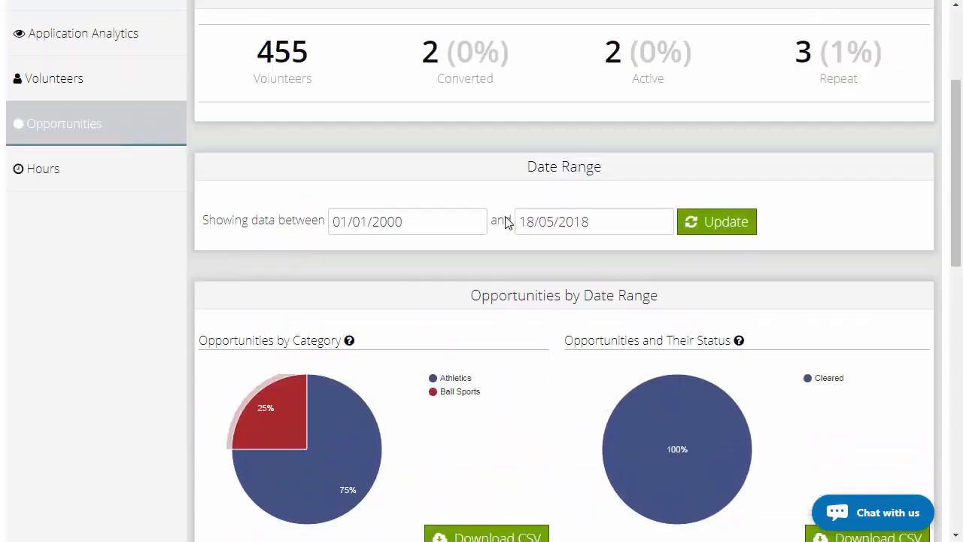
scroll(506, 223, up, 3)
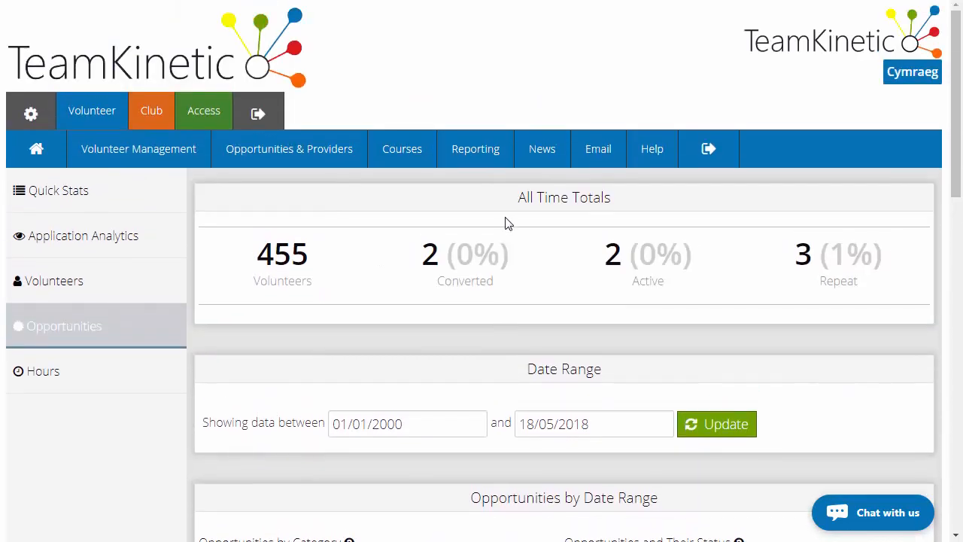